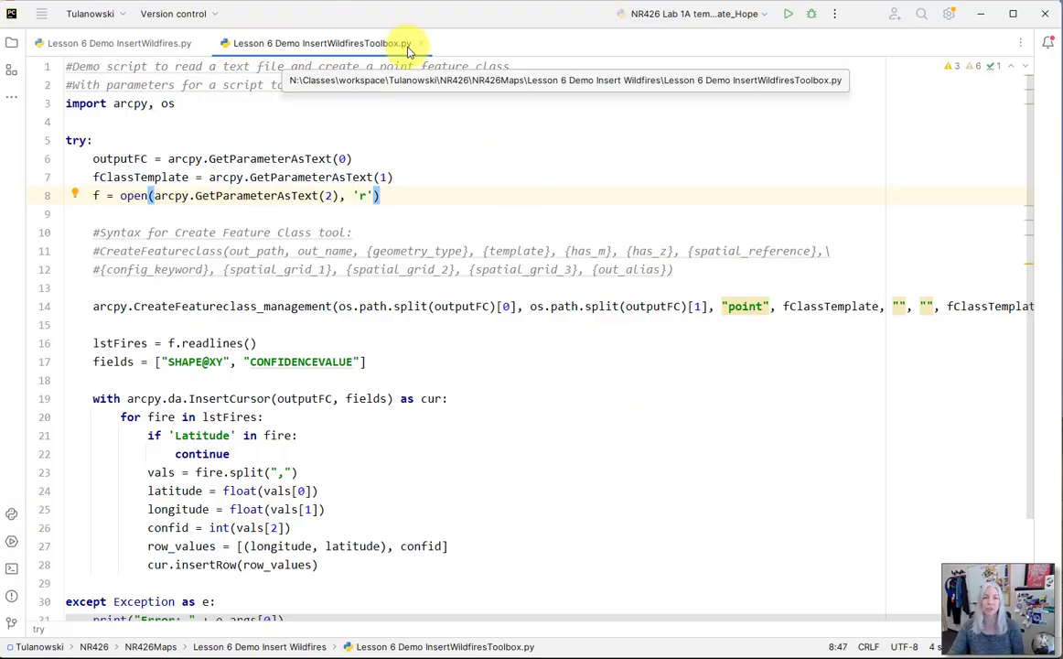
Switch to ArcGIS Pro and bring up the project's Catalog contents in place of the geoprocessing toolboxes
key(alt+Tab)
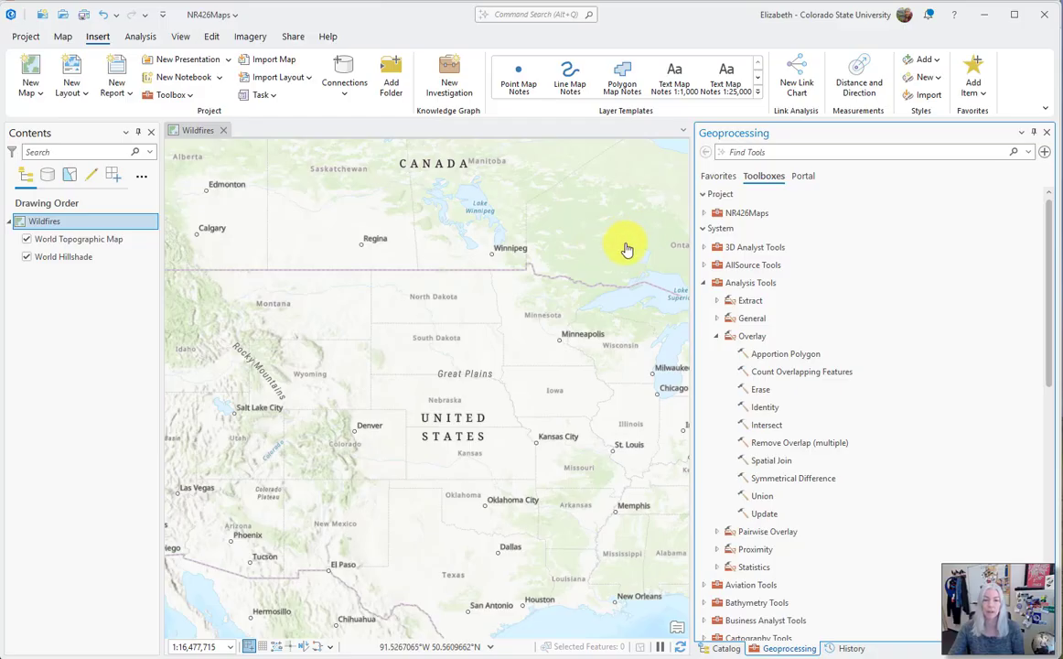
click(758, 265)
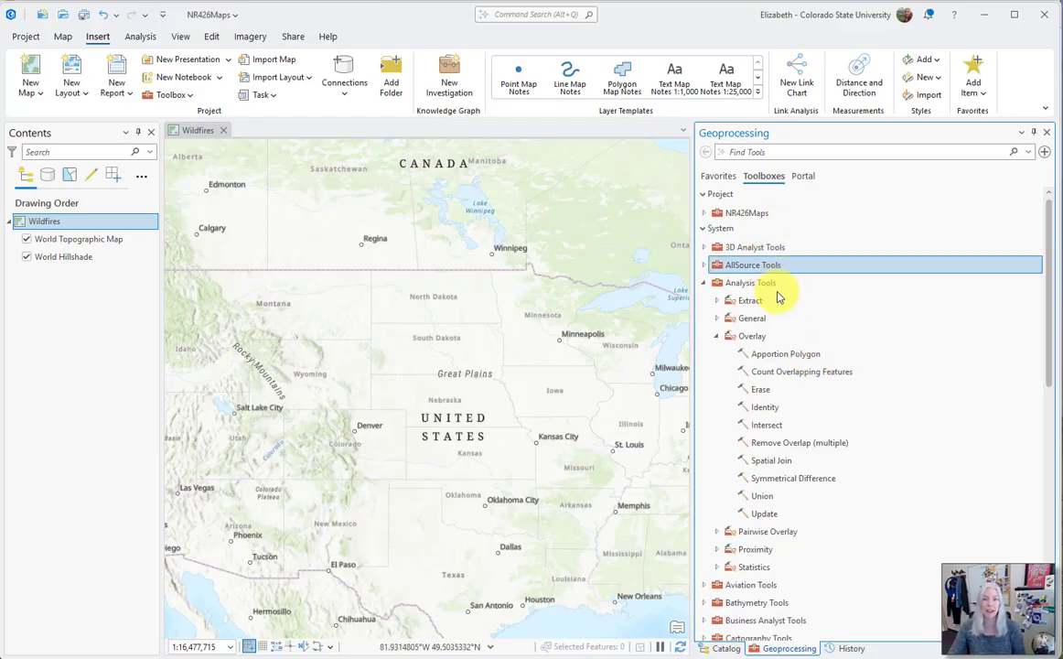
click(767, 427)
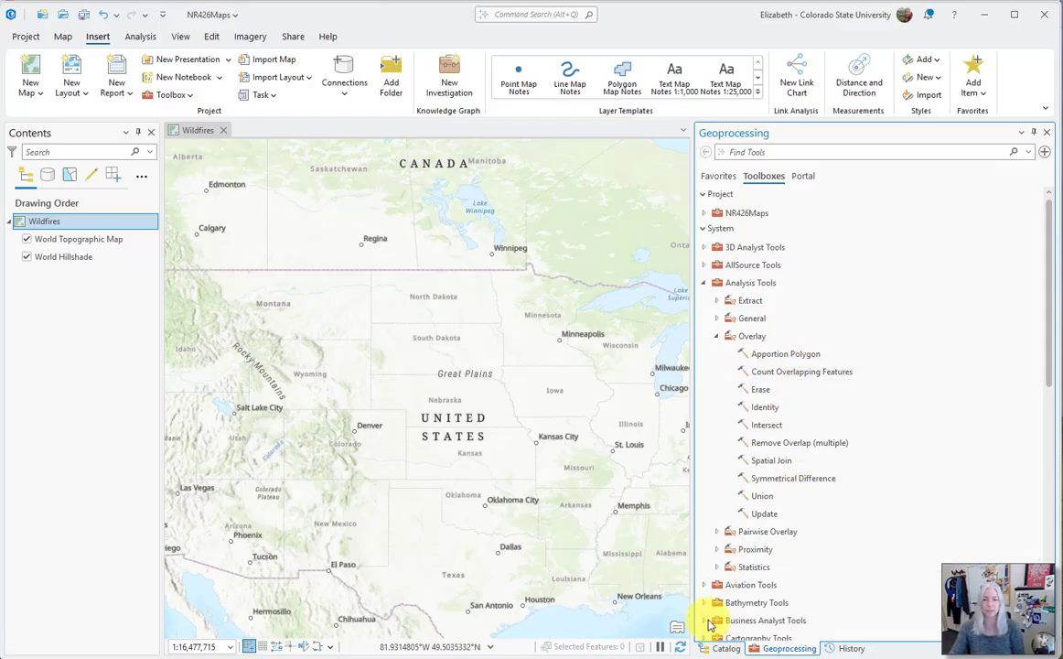
click(719, 648)
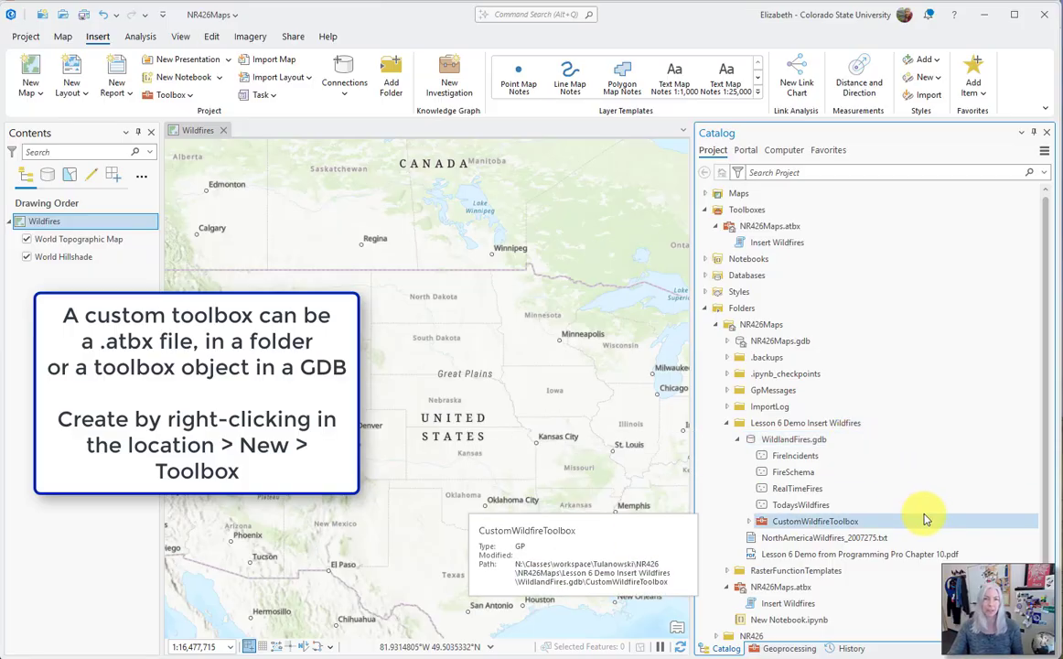
Look up the option for creating a new toolbox inside the WildlandFires.gdb geodatabase
right_click(821, 442)
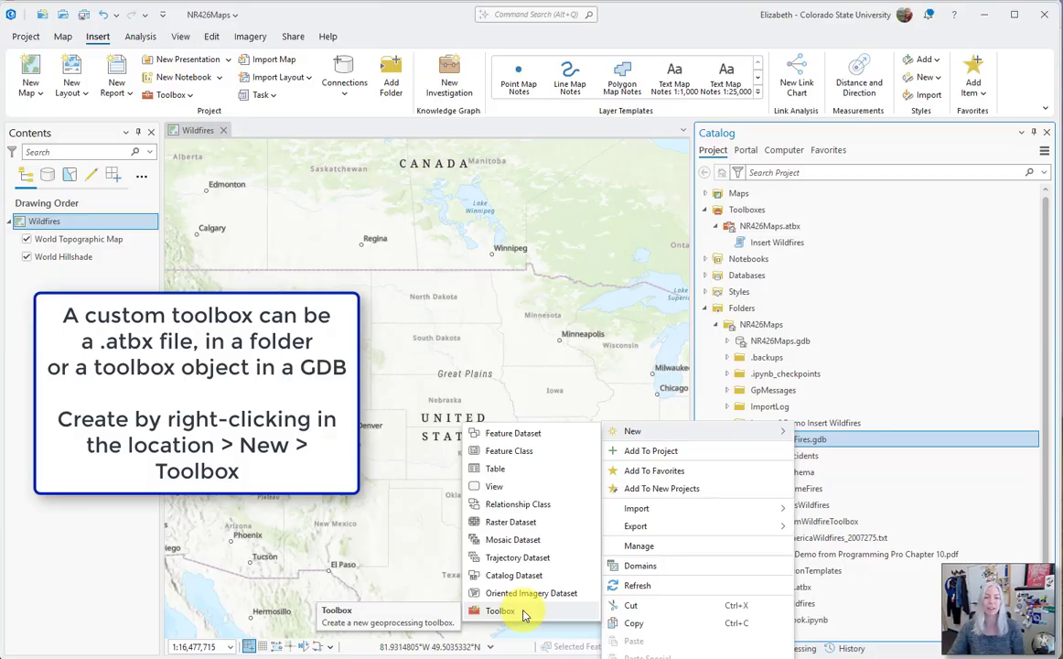
click(928, 437)
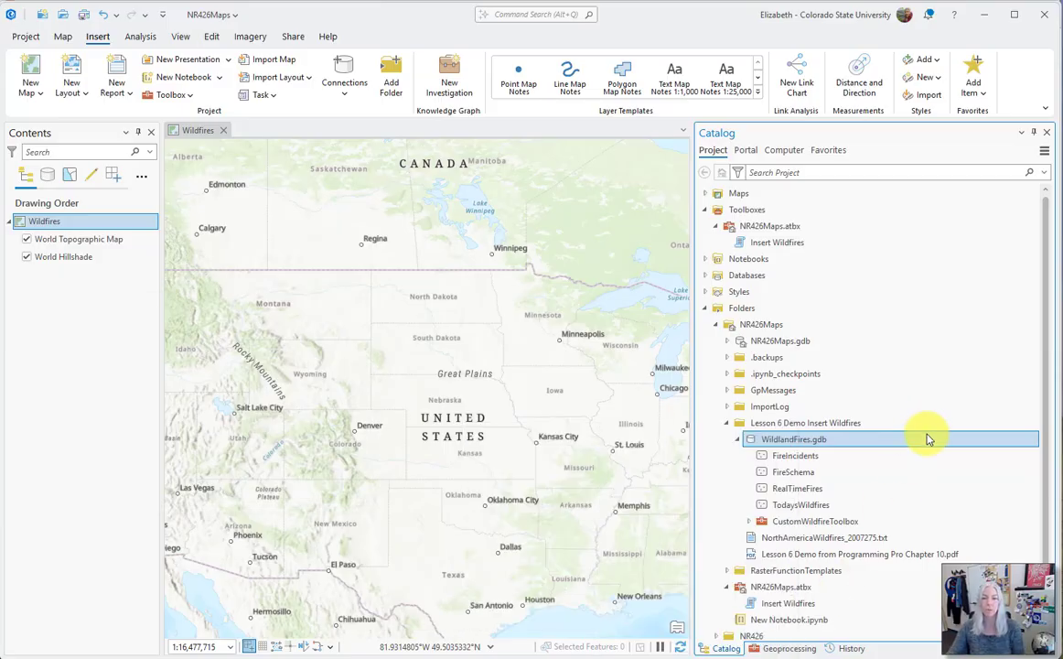
Start a new script tool in the NR426Maps.atbx toolbox and enlarge its settings dialog
right_click(792, 232)
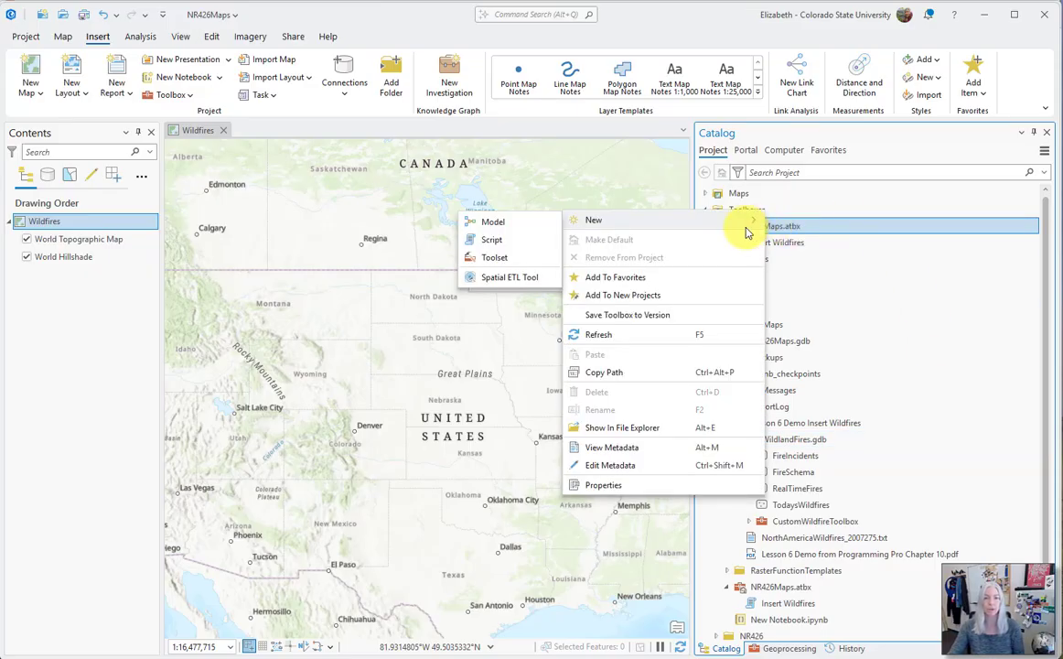
click(512, 243)
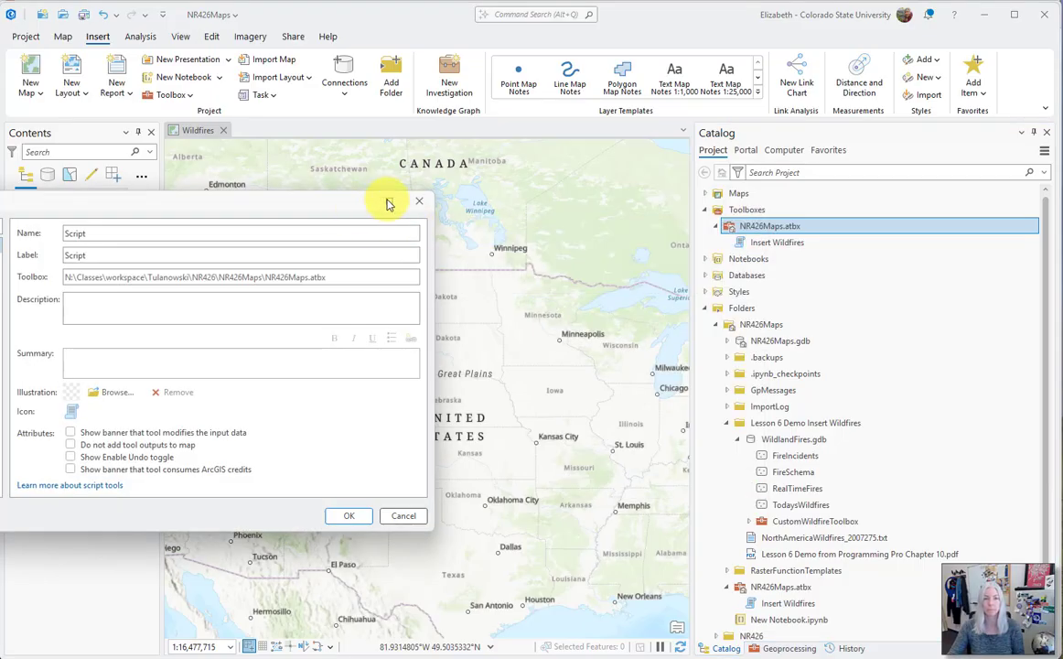
drag(717, 181, 727, 185)
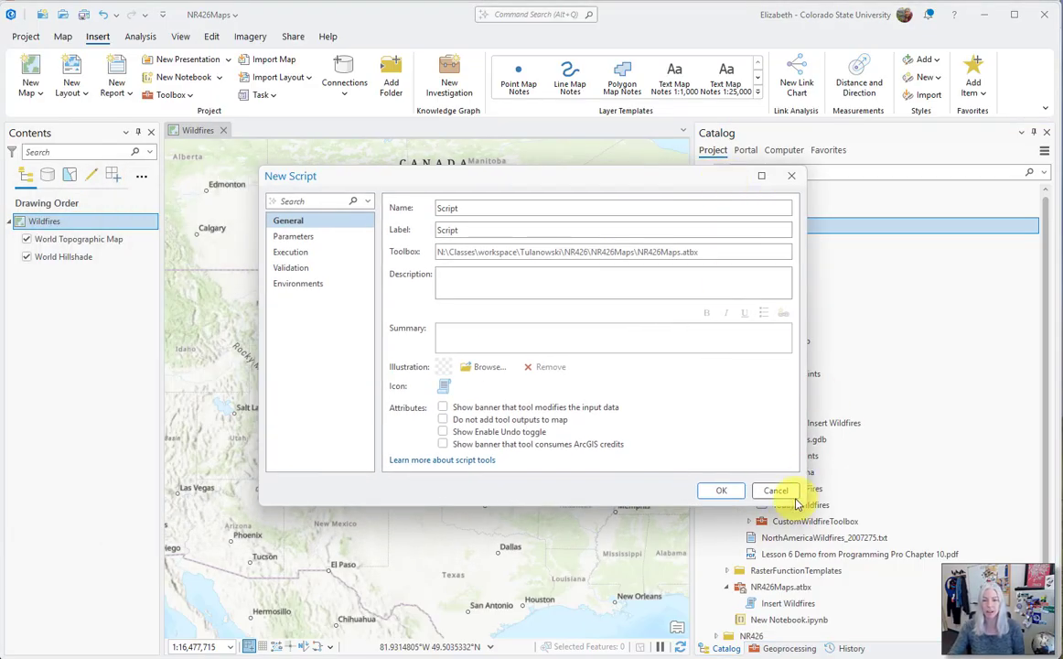
drag(801, 505, 977, 585)
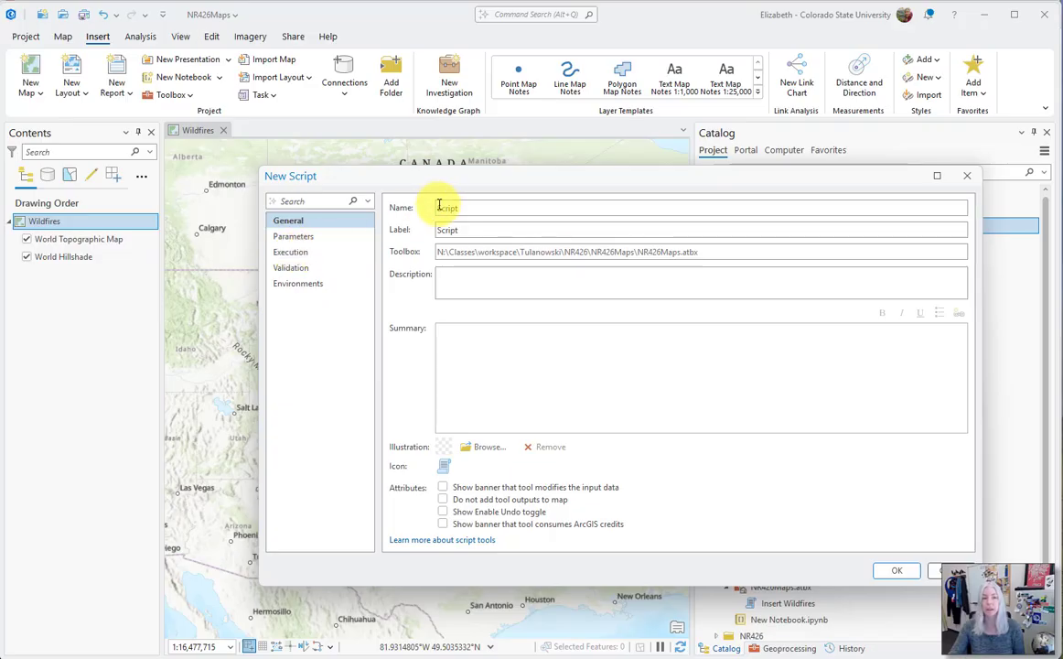
Name the script tool InsertWildfiresTools and label it Insert Wildfires Tool
double_click(473, 207)
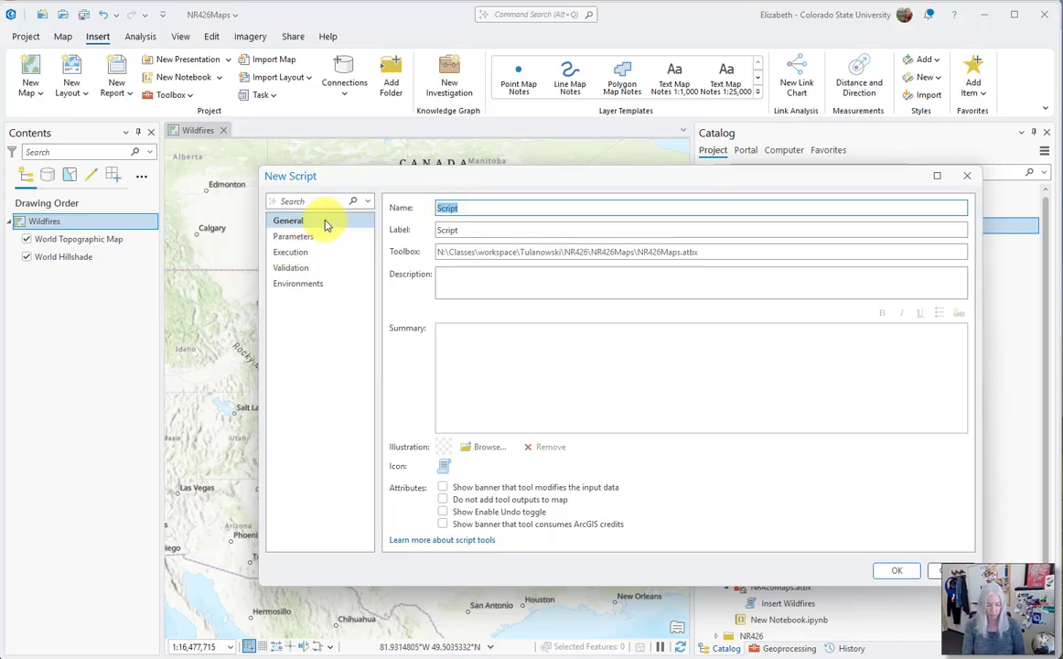
key(BackSpace)
text(InsertWildfiresTools)
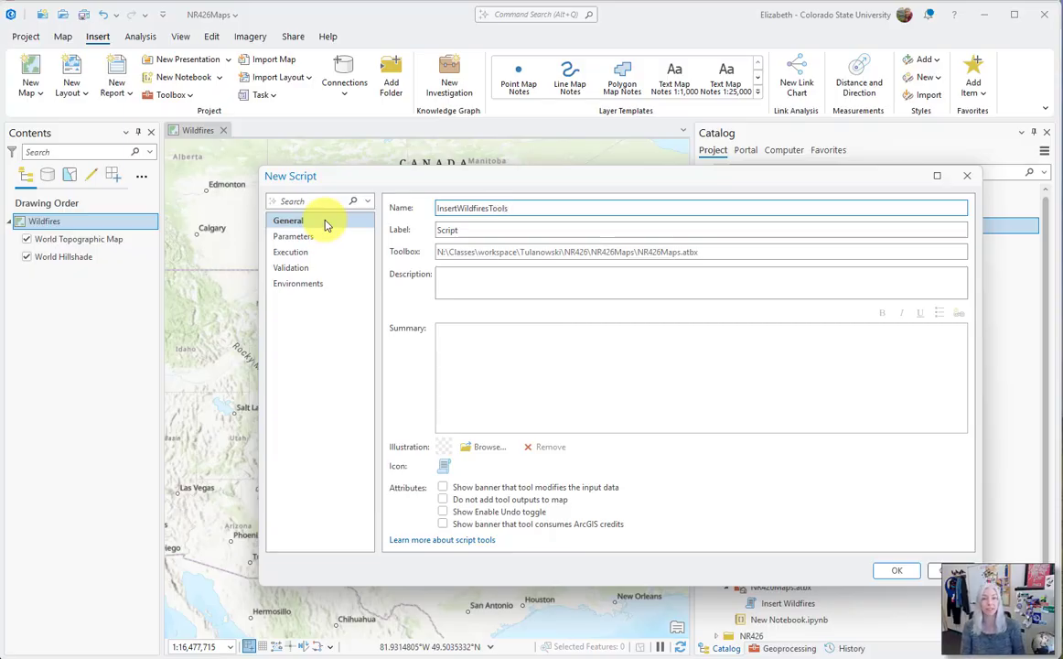
key(Tab)
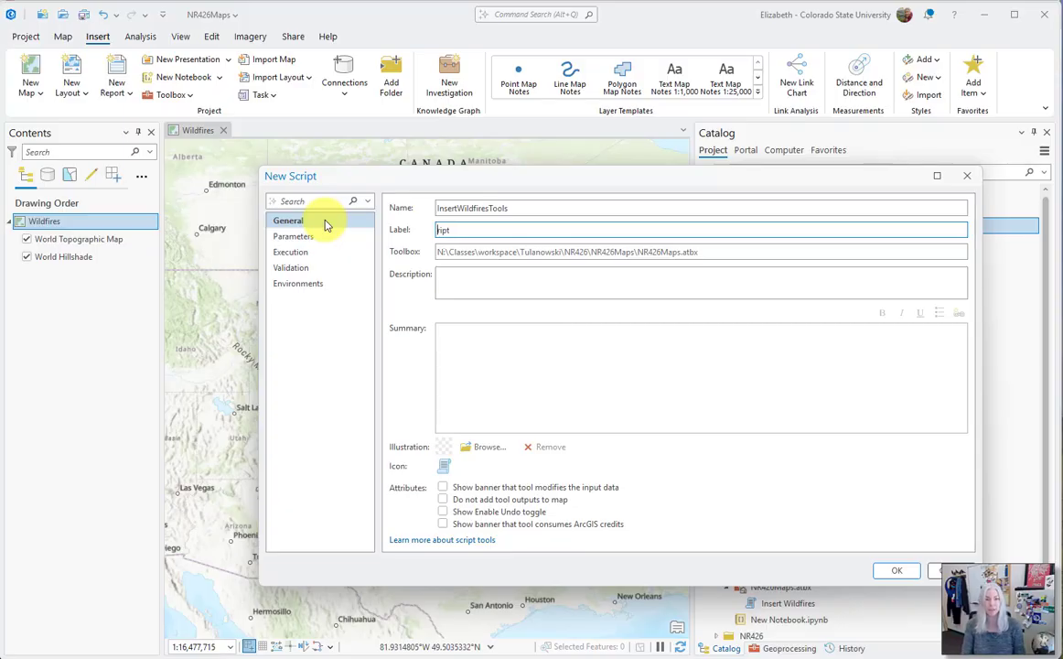
key(BackSpace)
text(Insert Wildfires )
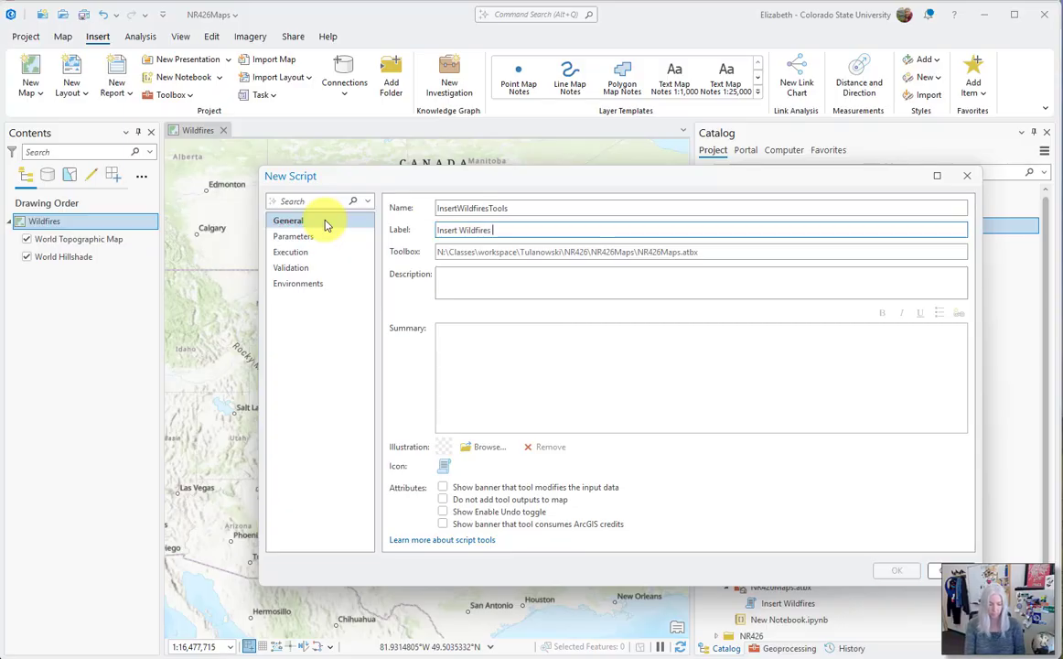
text(Tool)
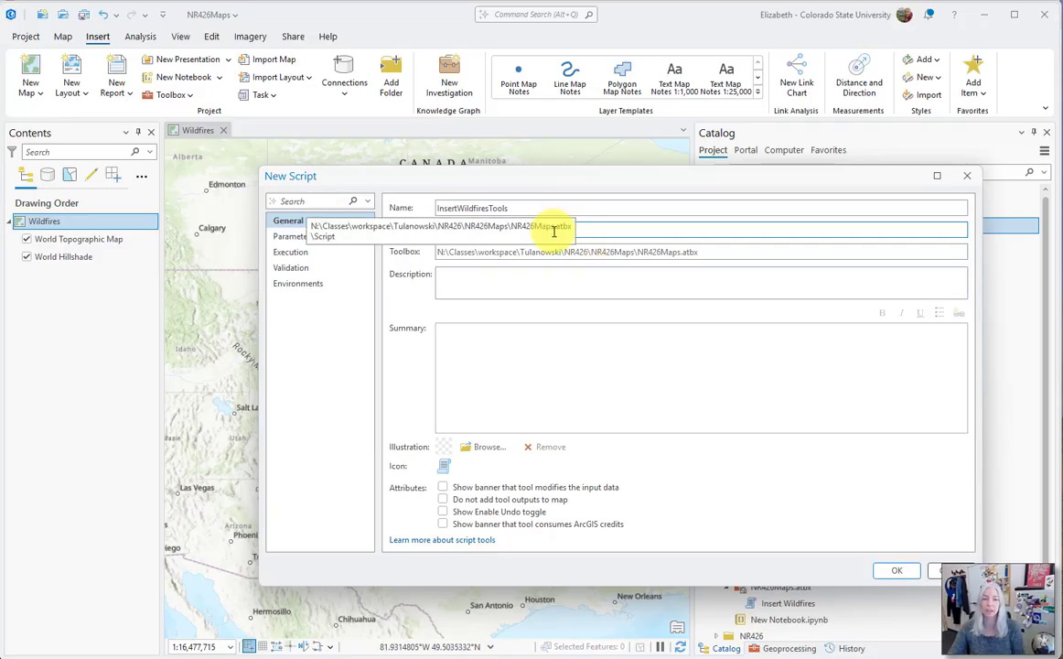
Enter "Create points" as the script tool's description
click(640, 282)
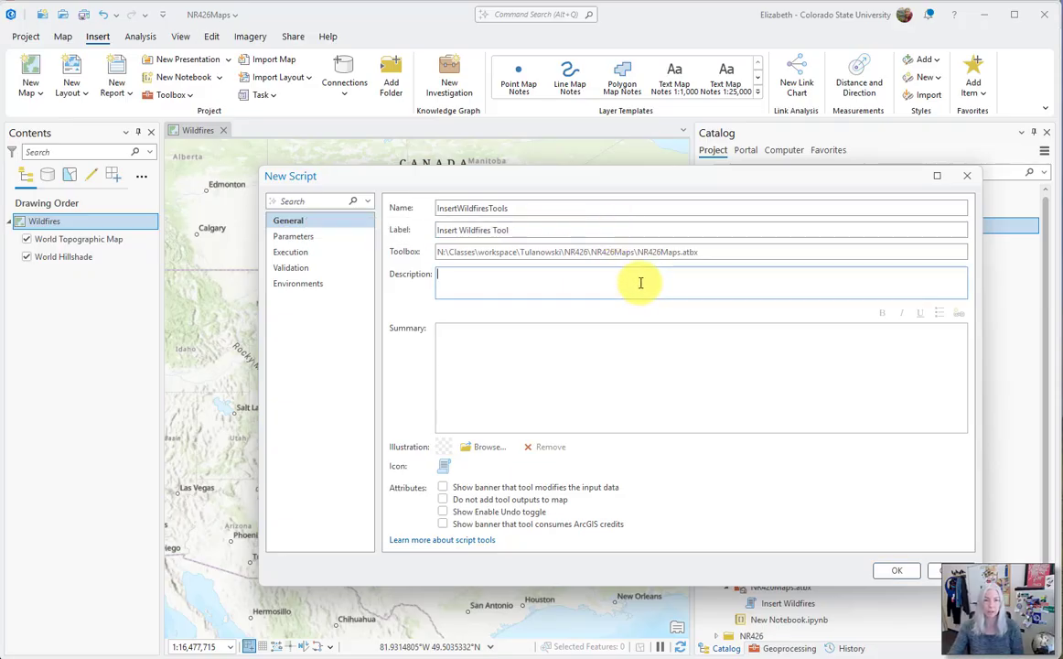
text(Create poi)
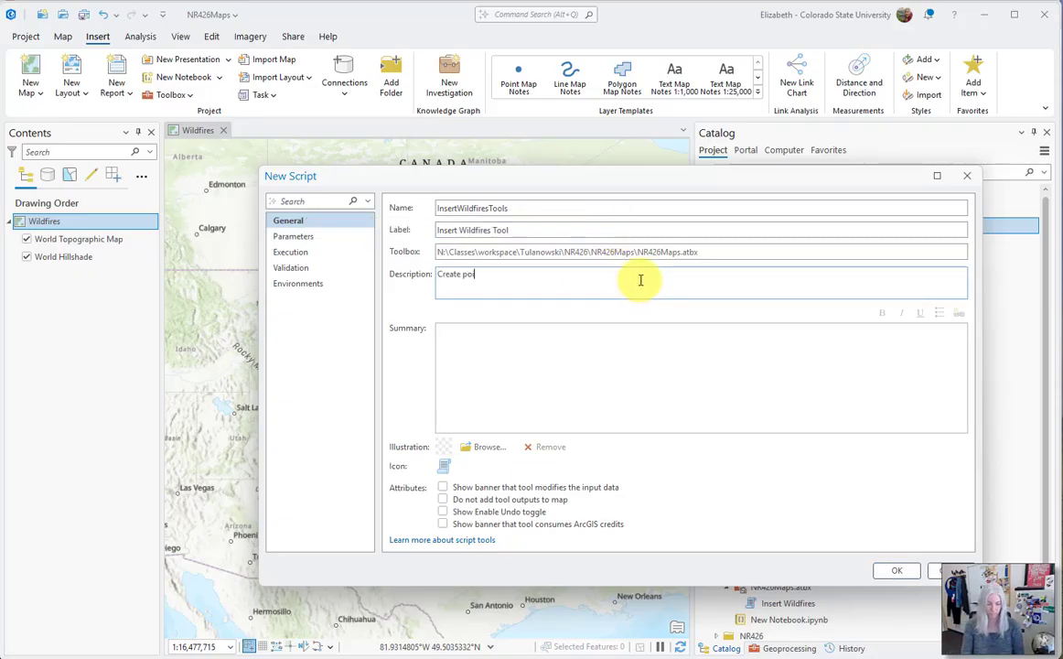
text(nts)
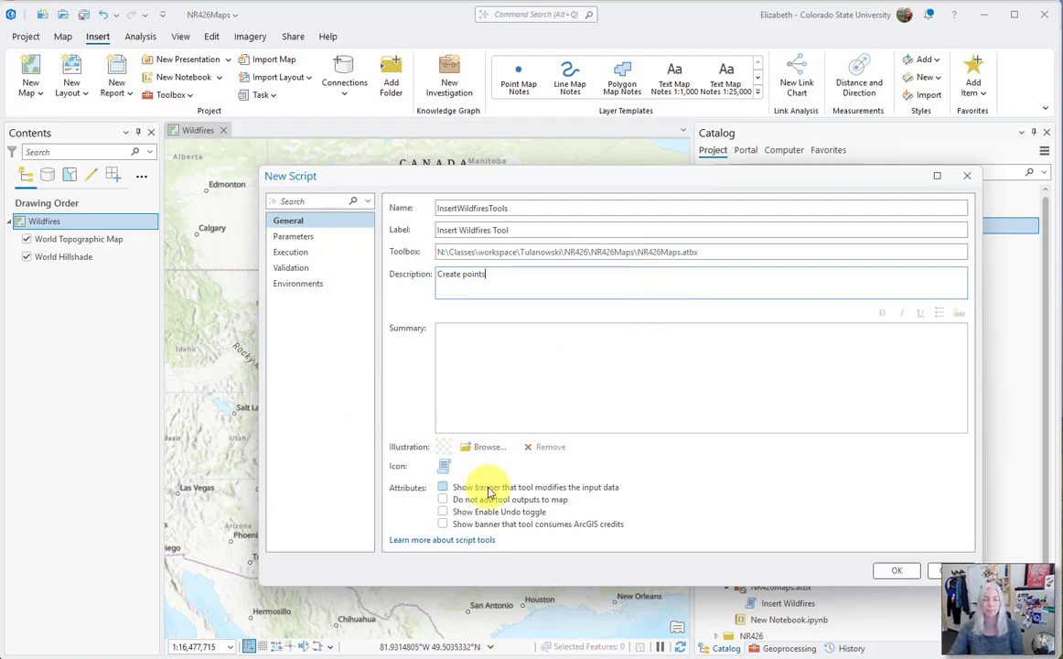
Set the tool's execution script to the external file Lesson 6 Demo InsertWildfiresToolbox.py from the NR426 folder
click(291, 253)
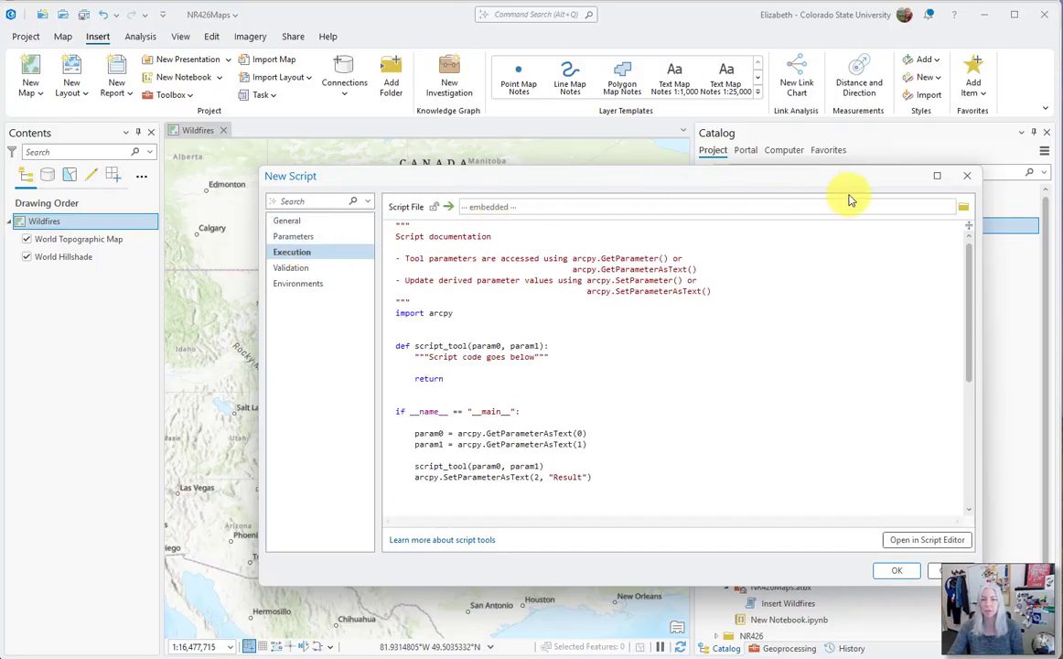
click(963, 211)
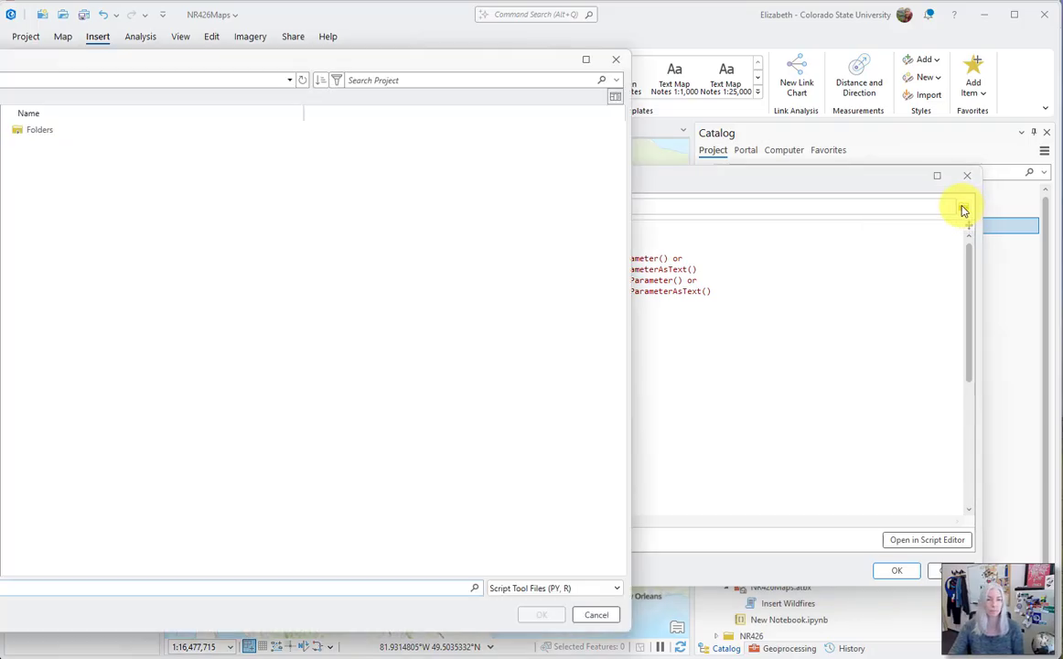
double_click(33, 129)
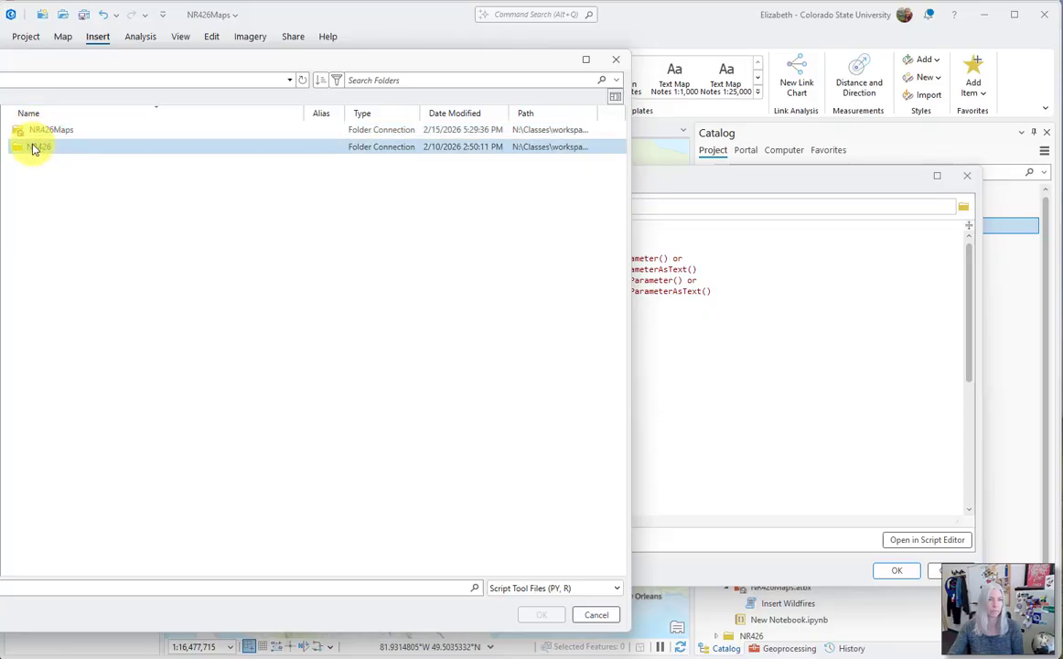
double_click(33, 148)
click(36, 130)
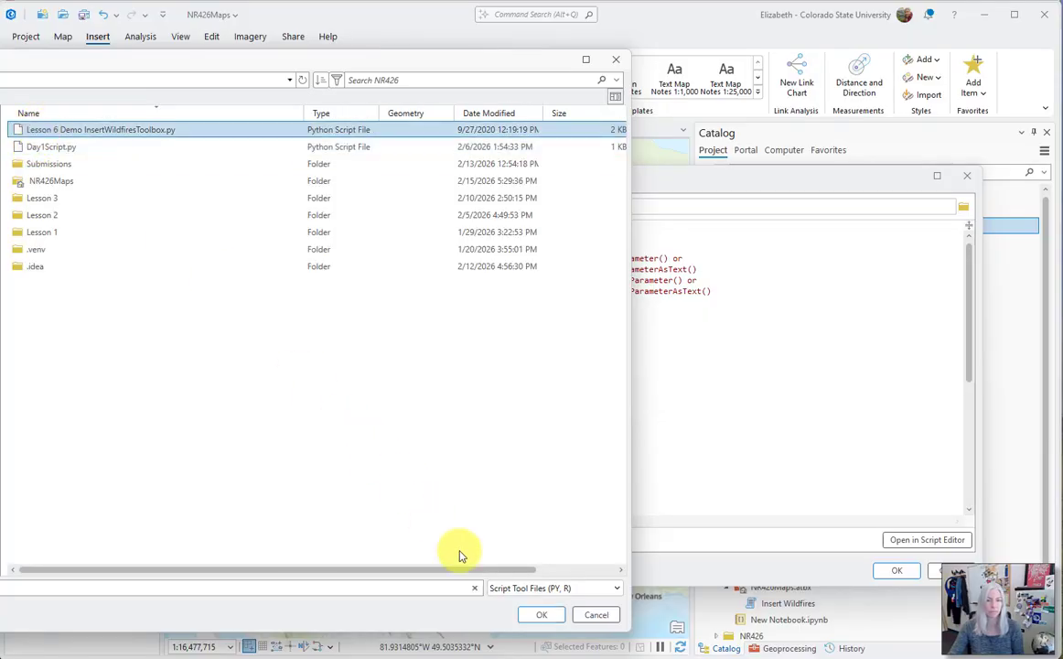
click(542, 614)
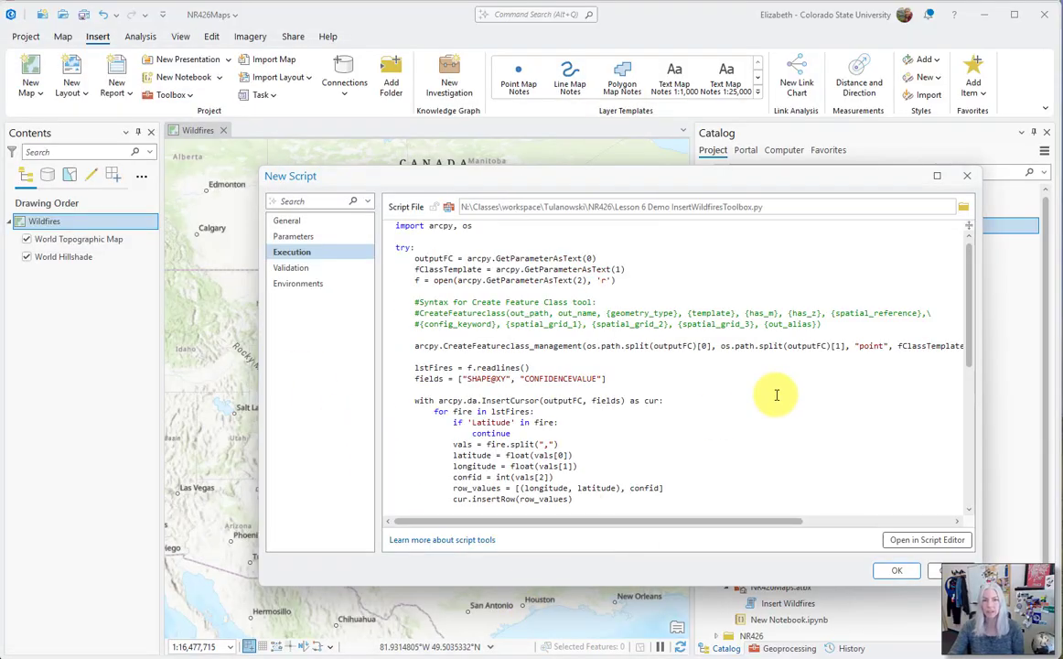
Open the tool's parameter settings and review the GetParameterAsText lines of the script in PyCharm, starting with outputFC
click(294, 238)
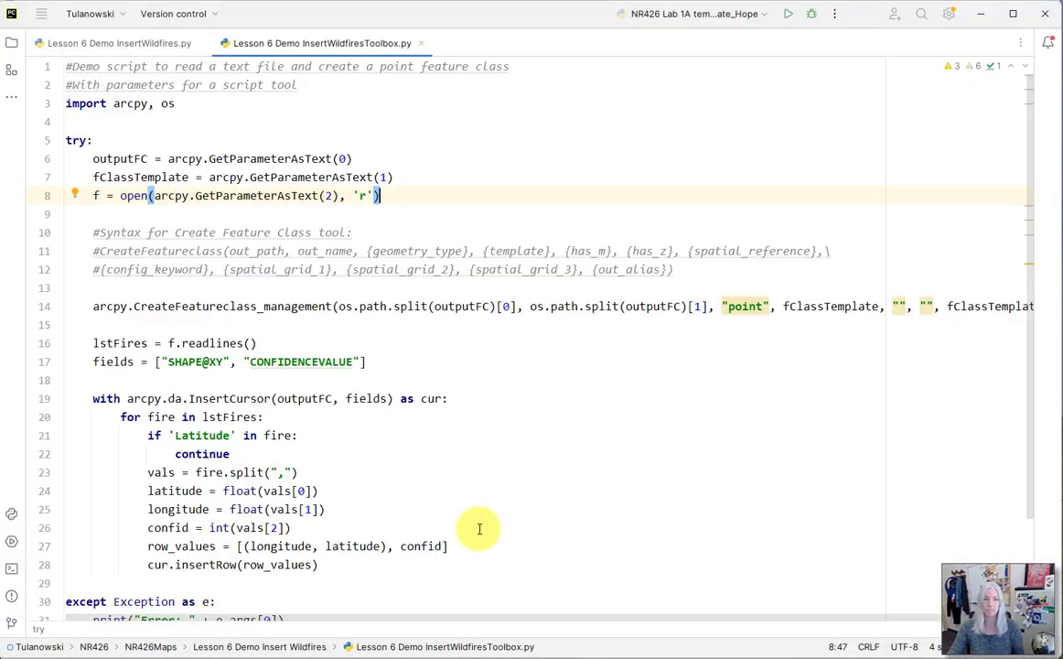
drag(352, 159, 91, 159)
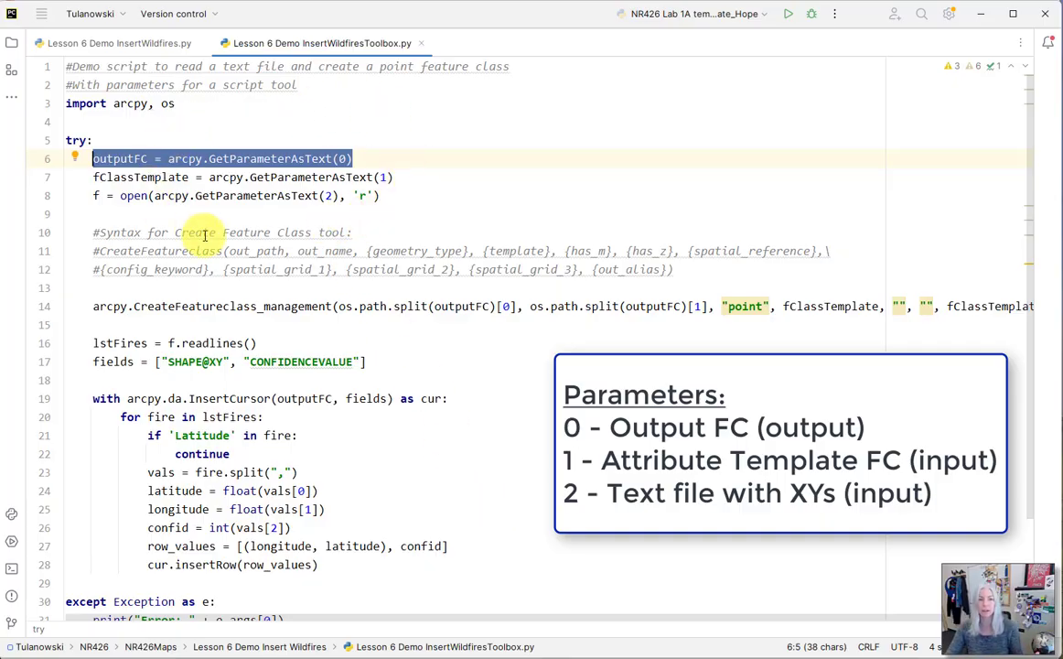
mouse_move(203, 234)
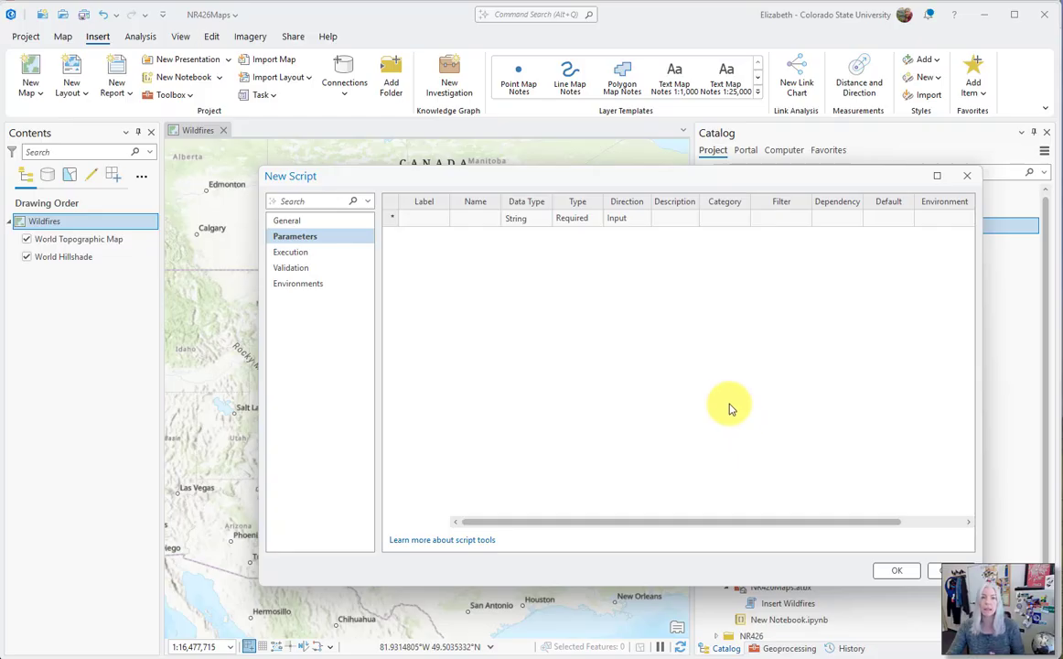
Add a first tool parameter labelled Output Feature Class and widen the label column to fit it
click(422, 216)
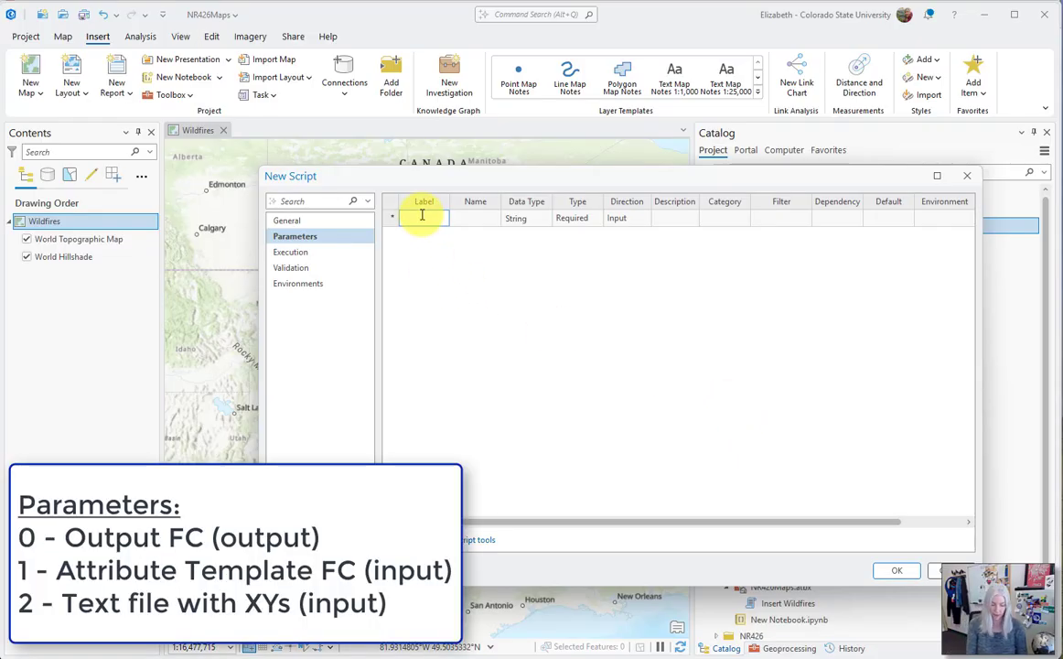
text(OutputFeatureClas)
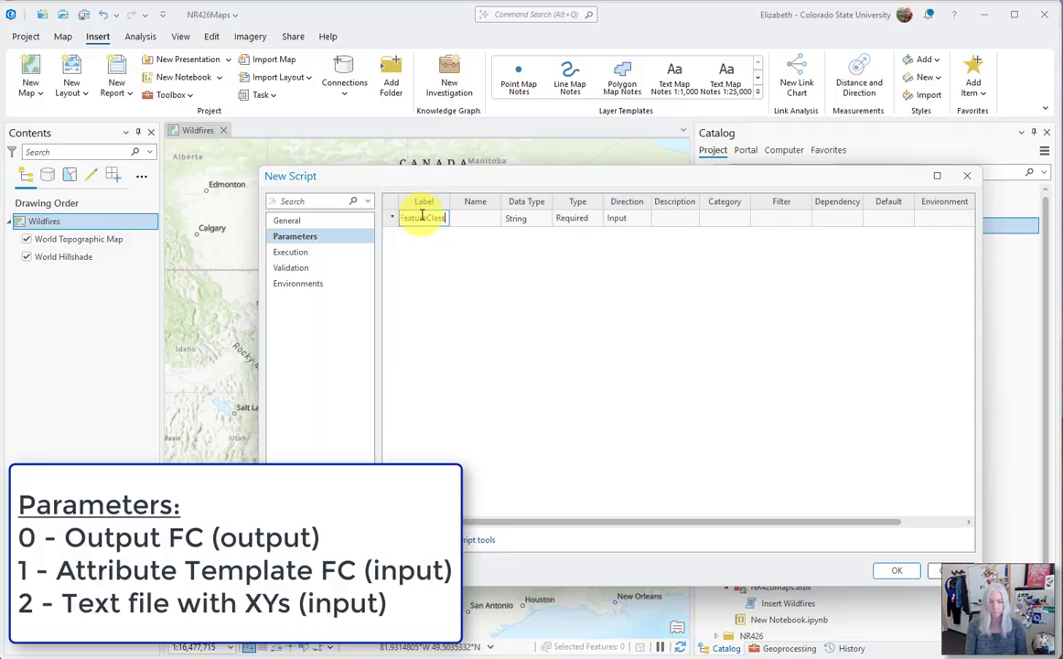
click(475, 287)
drag(448, 201, 521, 204)
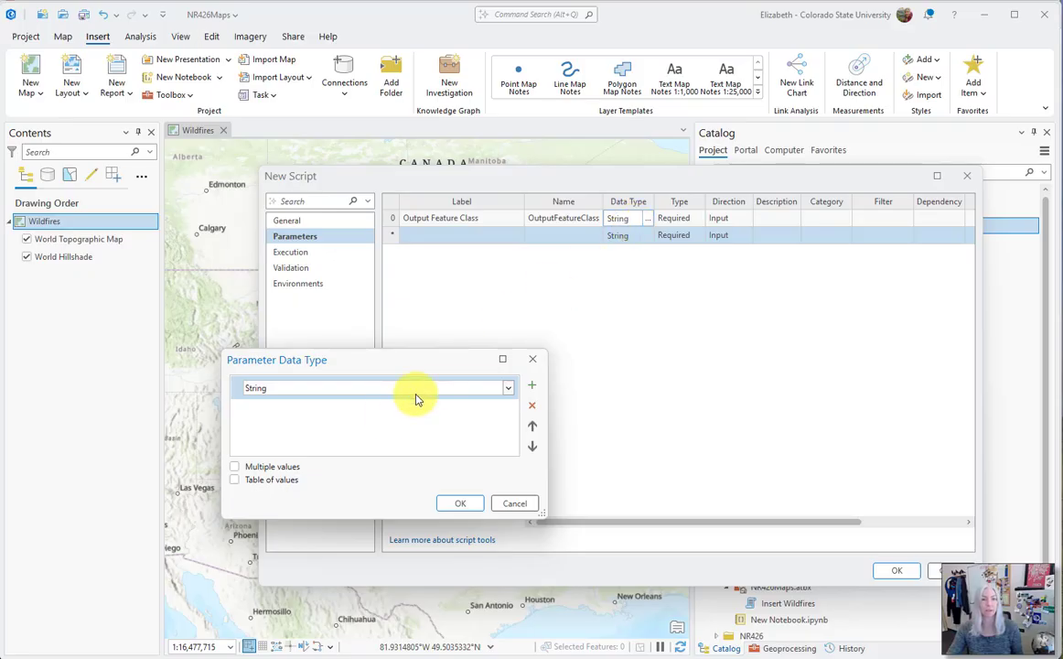
Set the data type of the Output Feature Class parameter to Feature Class
click(508, 388)
scroll(389, 490, up, 20)
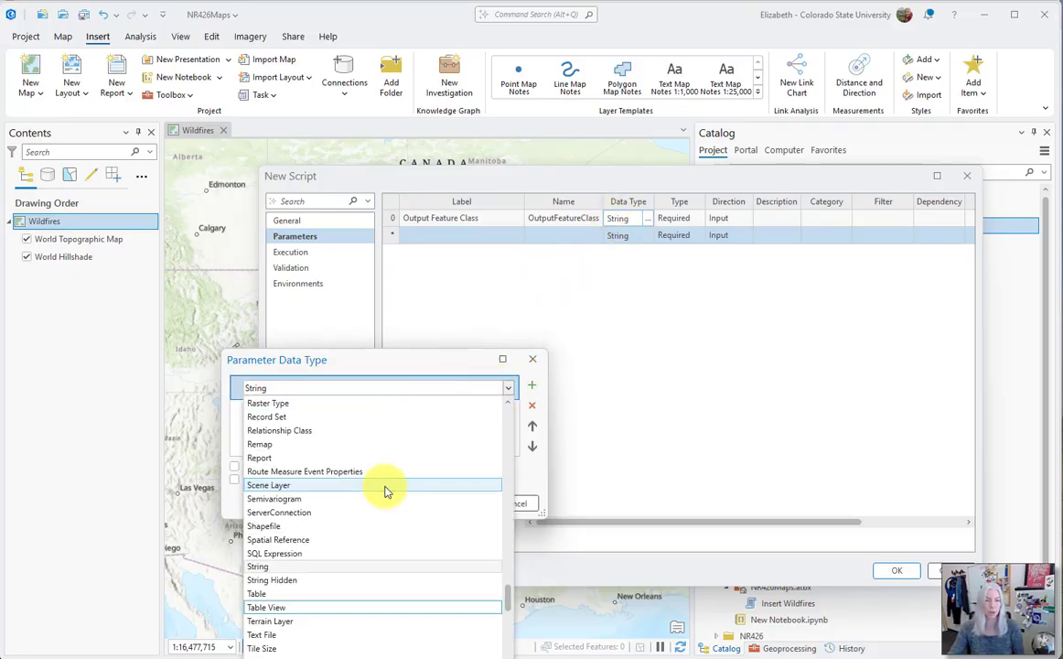
scroll(395, 487, up, 4)
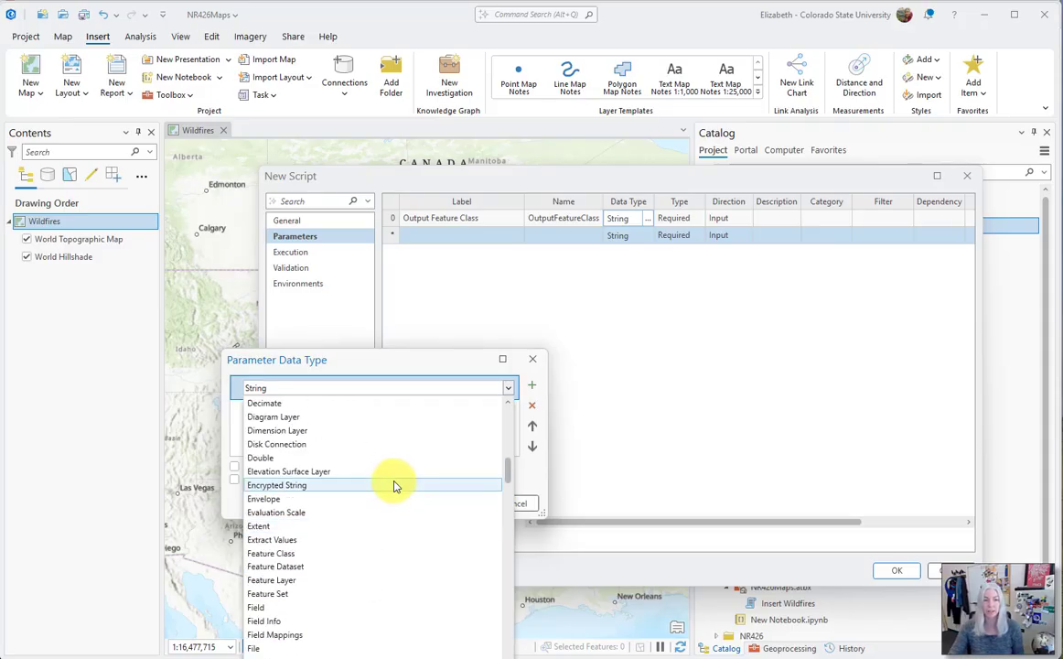
click(330, 554)
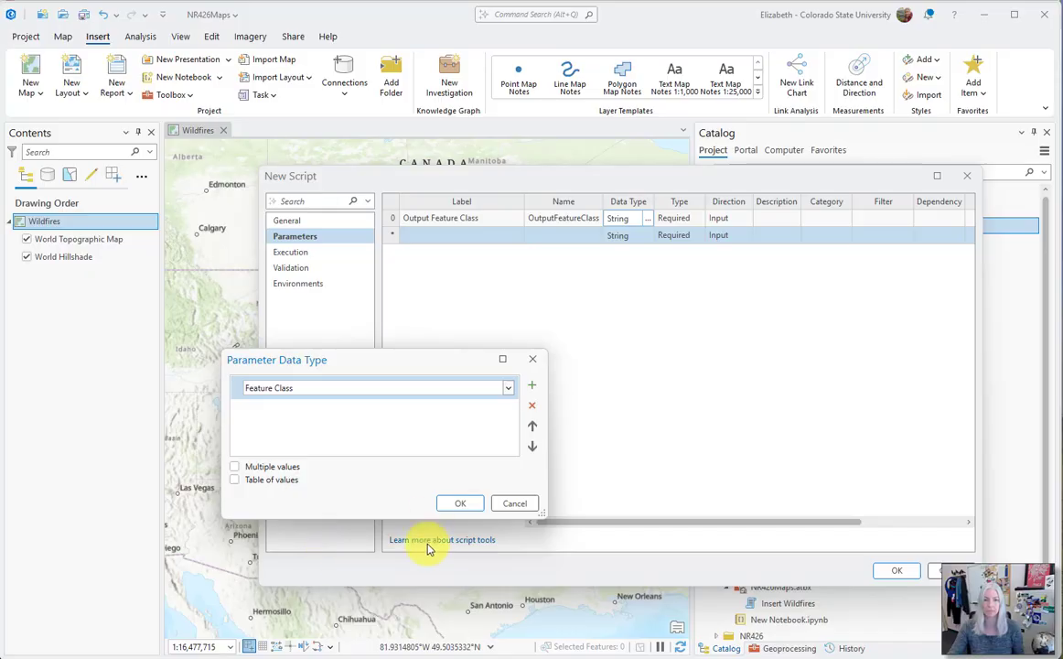
drag(422, 361, 580, 294)
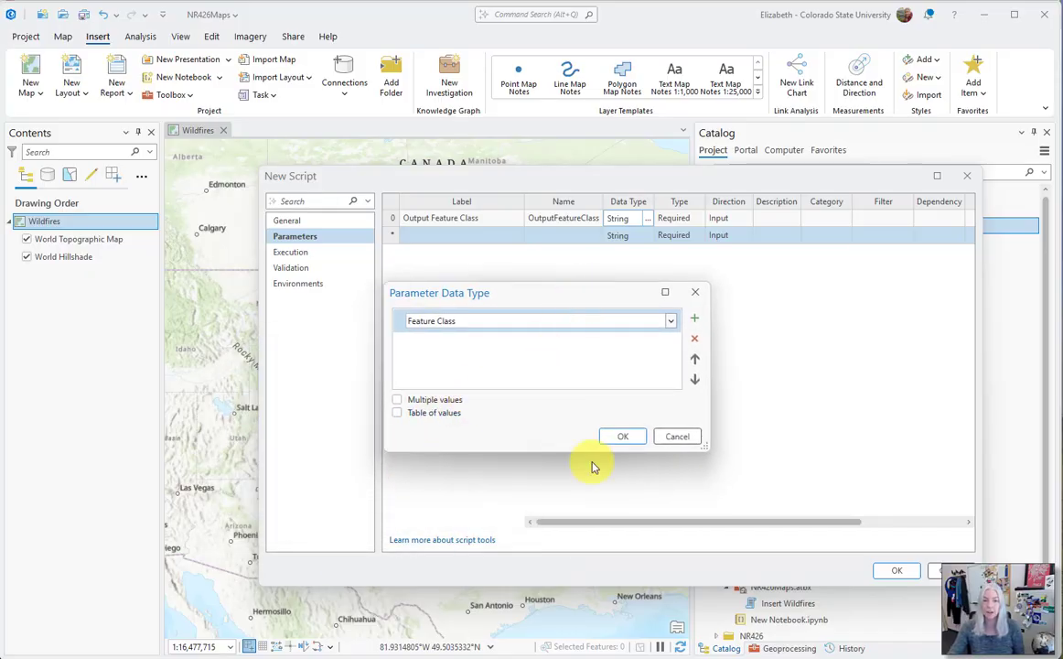
click(621, 438)
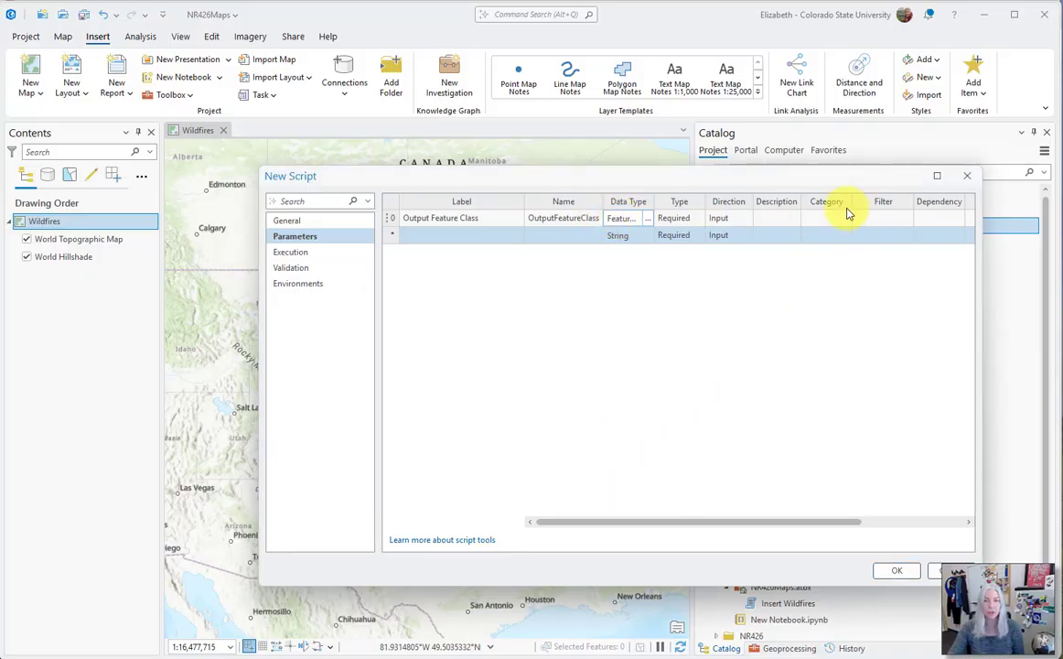
Try a Feature Type filter limited to Point on the Output Feature Class parameter and reset its filter to None
click(871, 220)
click(908, 224)
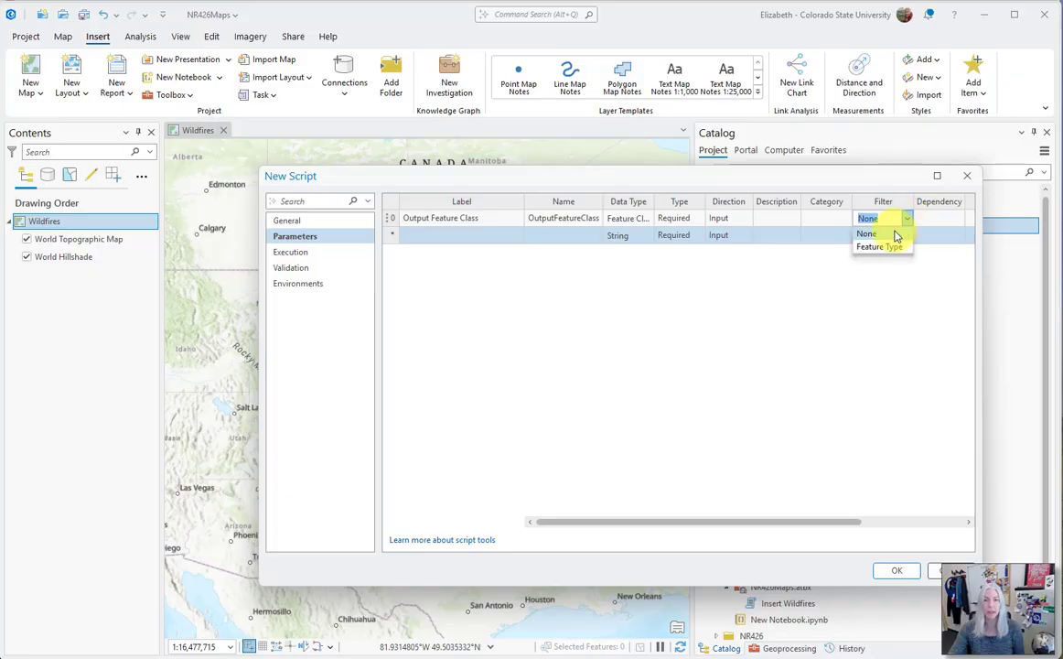
click(888, 245)
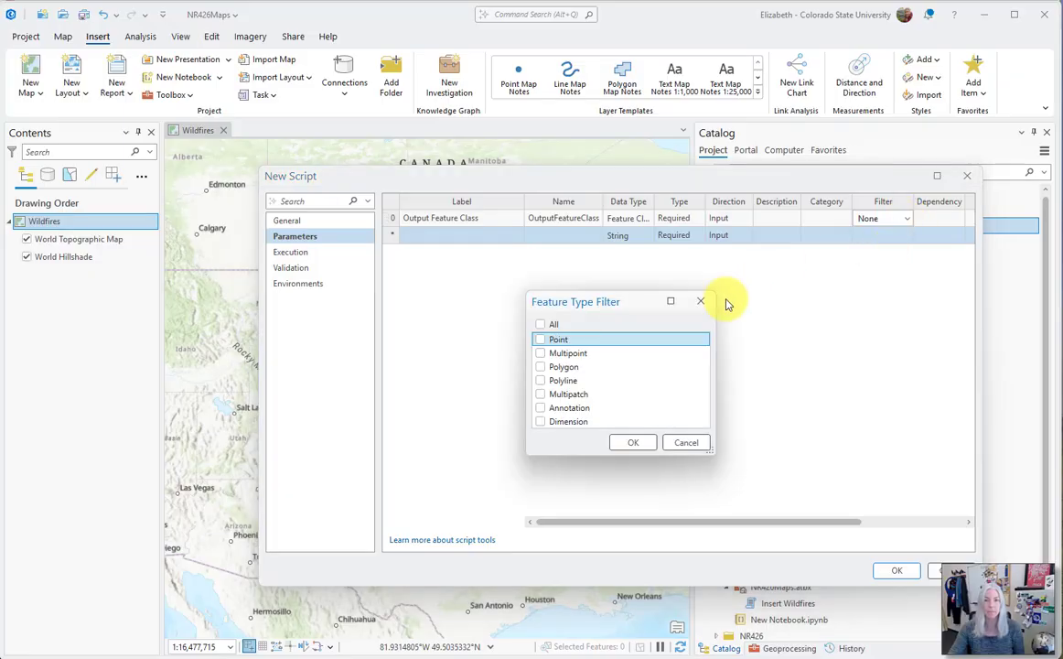
click(541, 340)
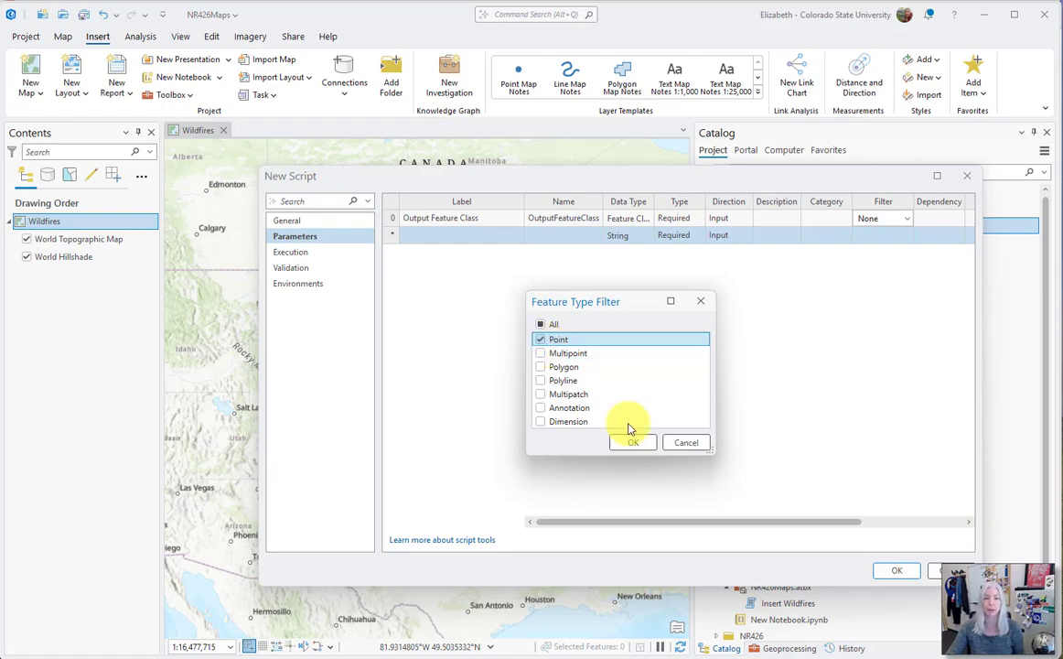
click(686, 443)
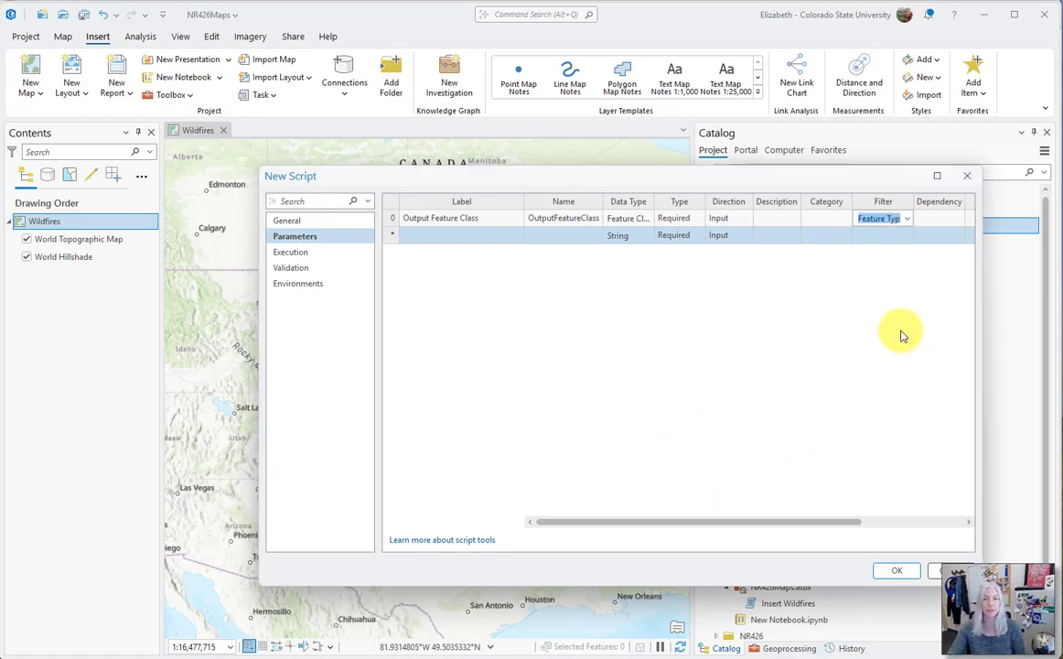
click(907, 217)
click(892, 235)
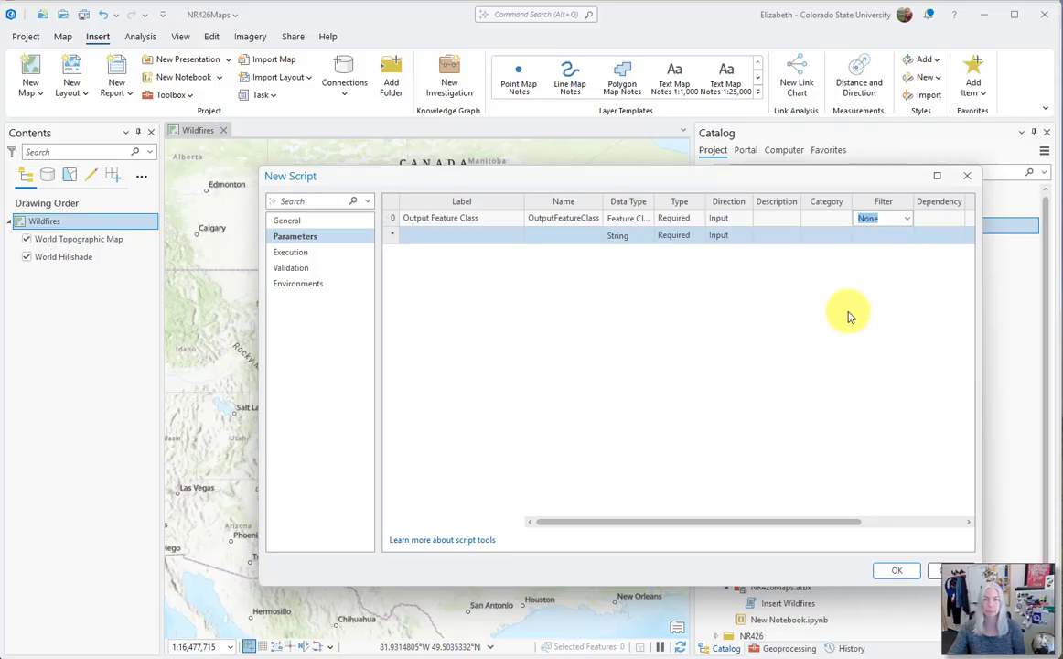
Keep the Output Feature Class parameter's type as Required and set its direction to Output
click(682, 218)
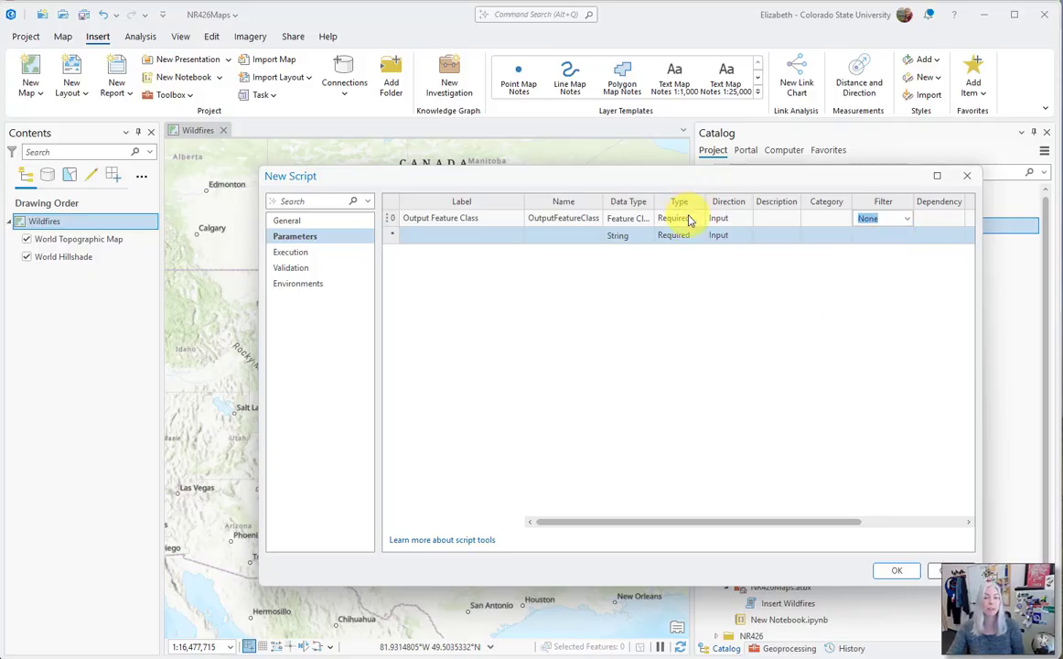
click(698, 218)
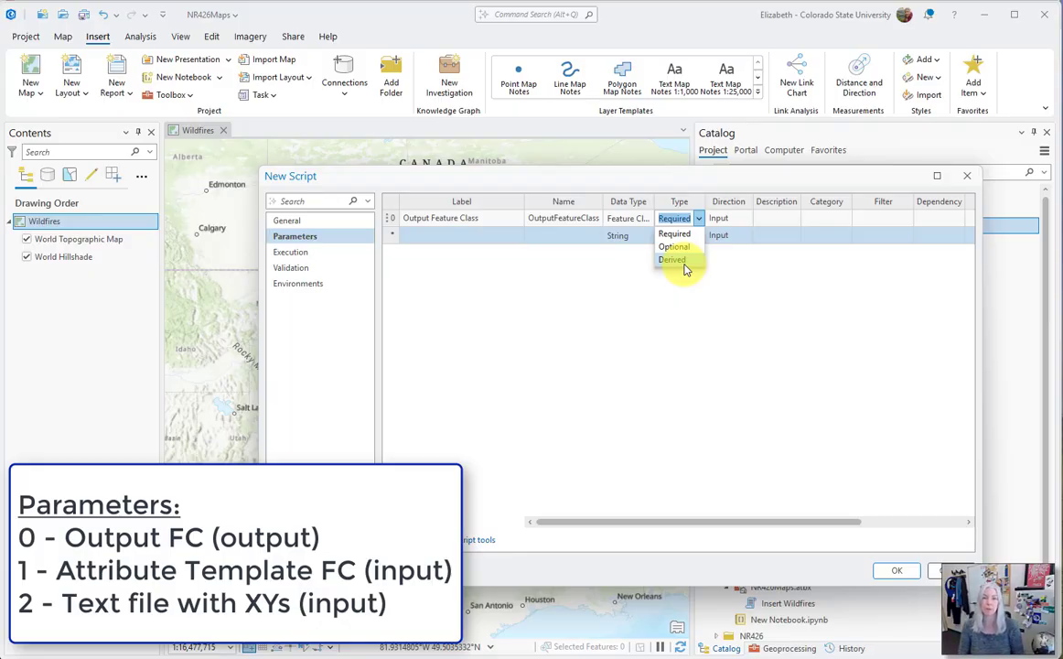
click(690, 235)
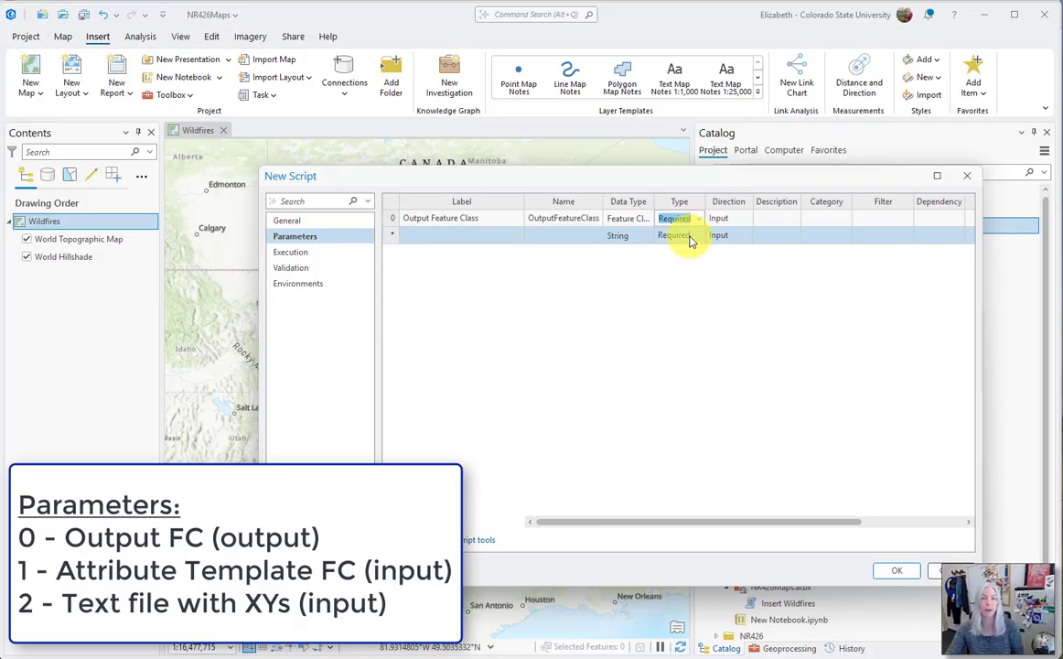
click(746, 220)
click(747, 220)
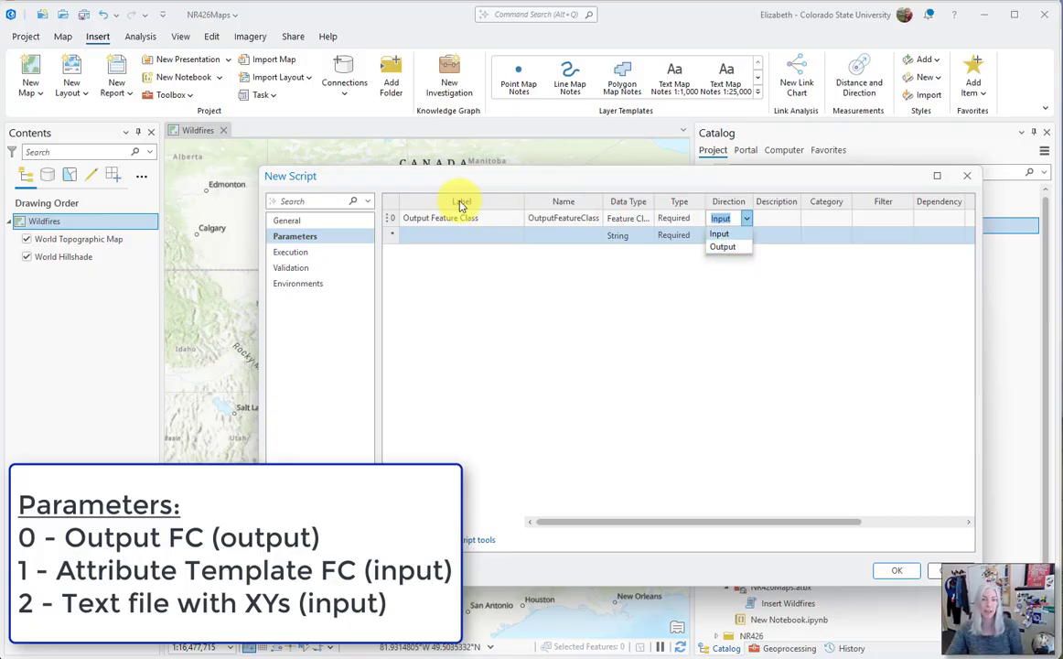
click(721, 248)
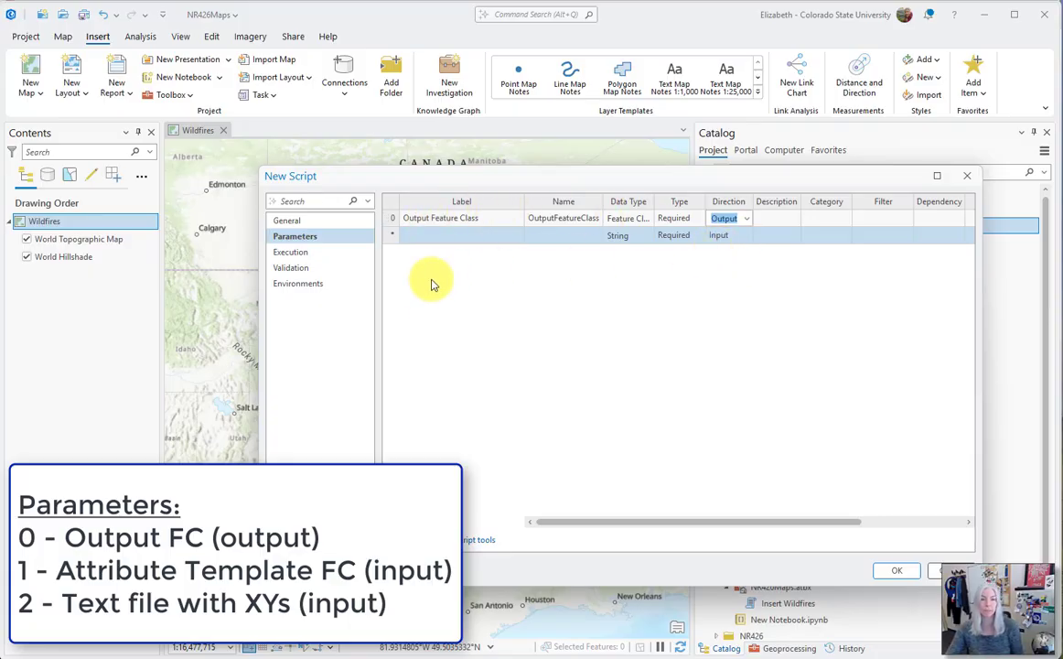
Add a second parameter labelled Attribute Template with the data type Feature Class
click(460, 236)
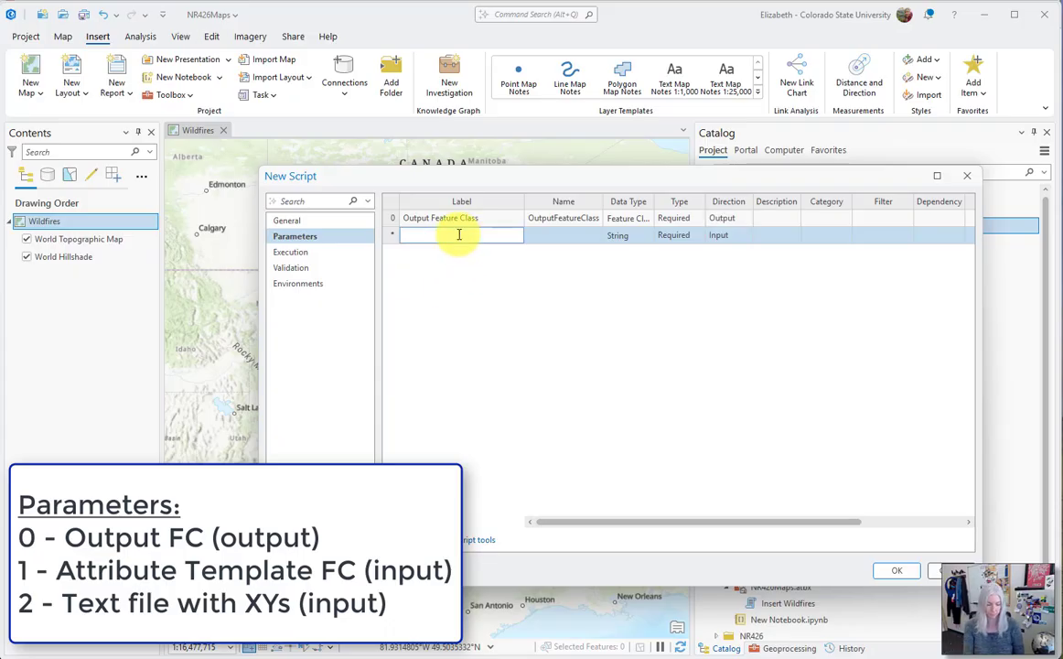
text(Attribute Template)
click(622, 235)
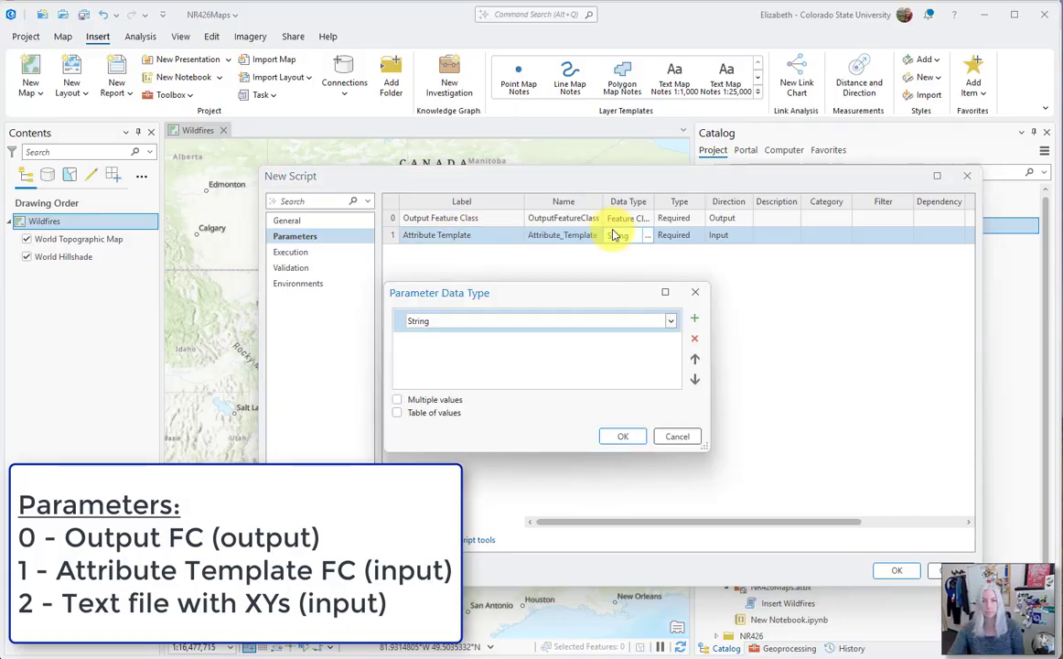
click(629, 322)
scroll(631, 366, up, 10)
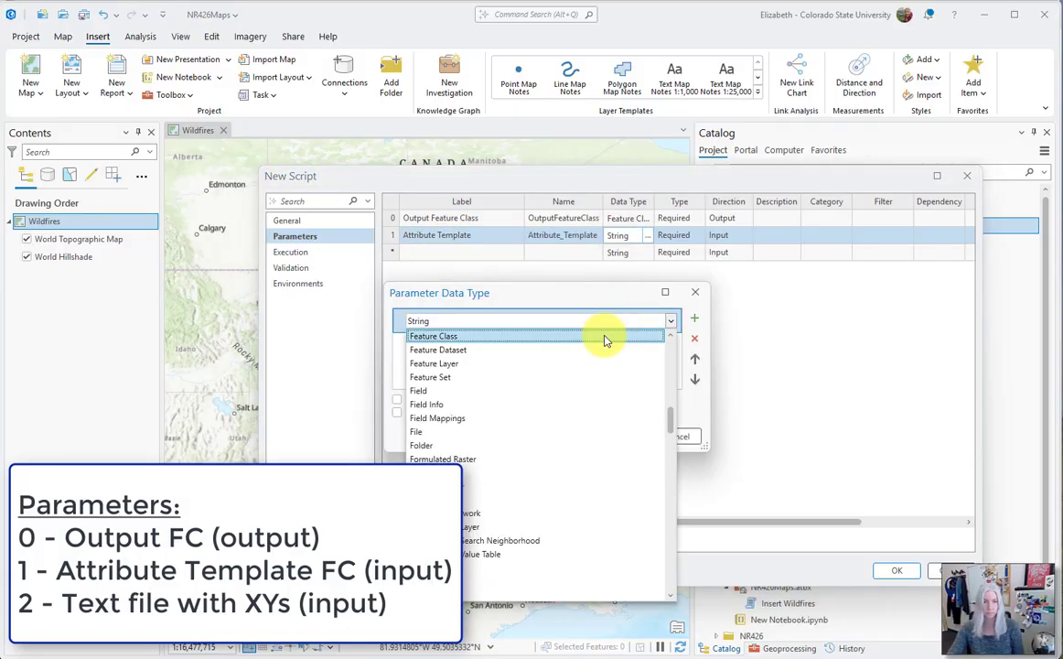
click(608, 338)
key(Return)
Add a third parameter labelled Wildfire text file with the data type Text File
click(423, 253)
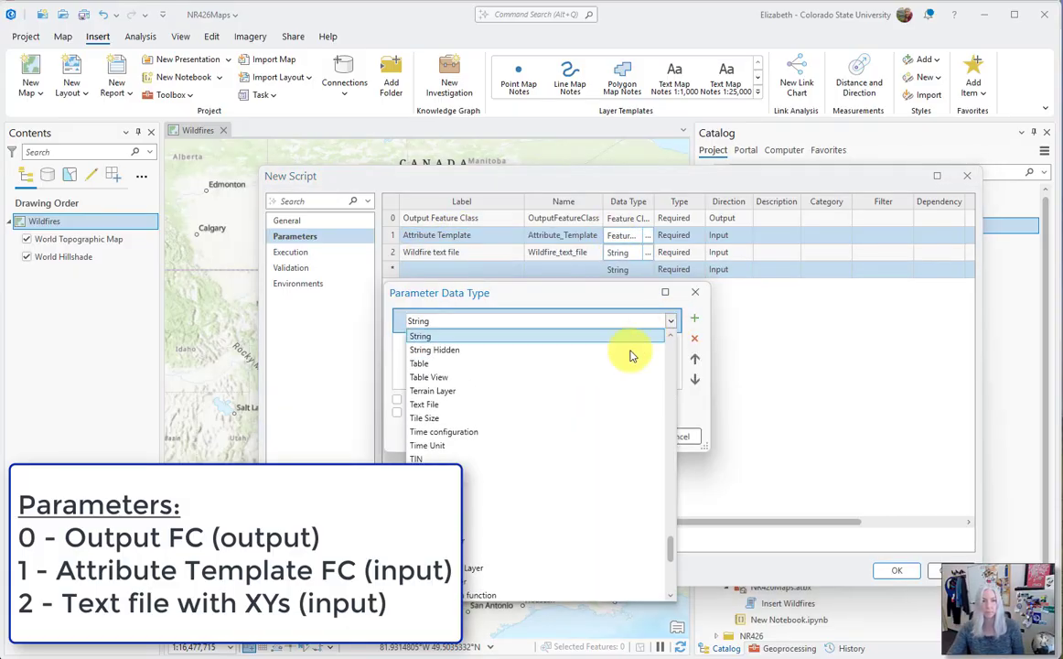
click(591, 405)
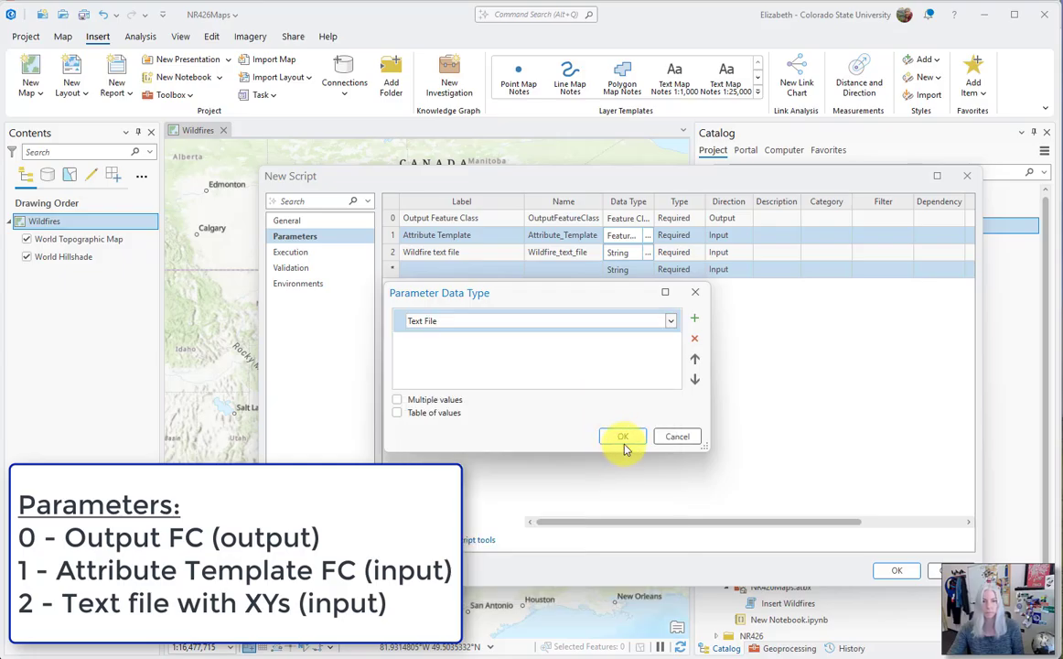
click(617, 437)
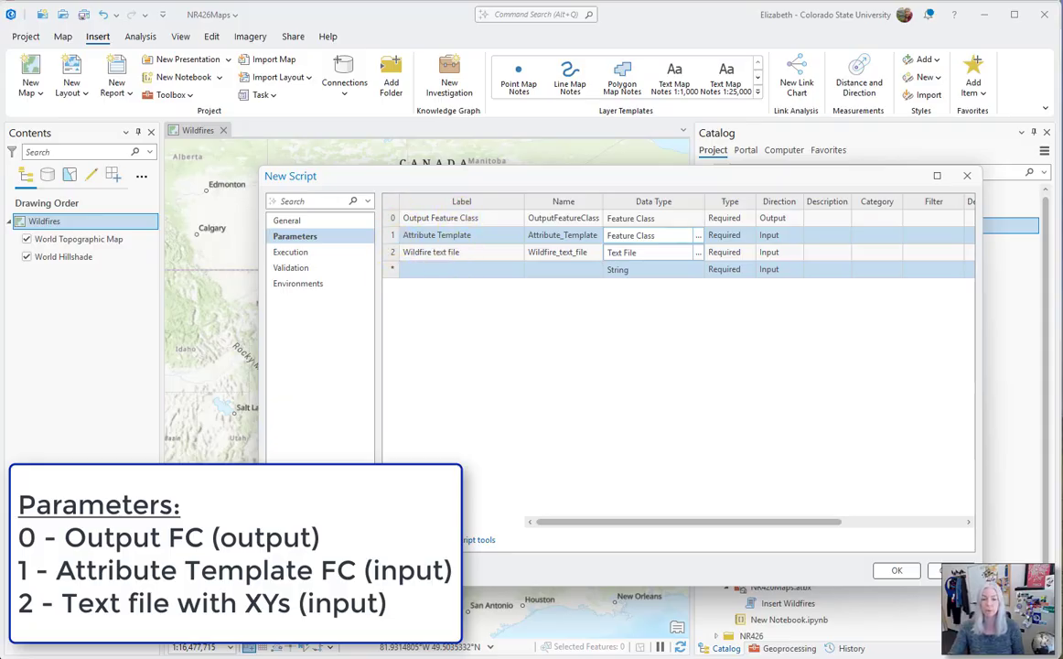
Compare the three GetParameterAsText lines of the script in PyCharm with the parameter order and directions in ArcGIS Pro
click(583, 657)
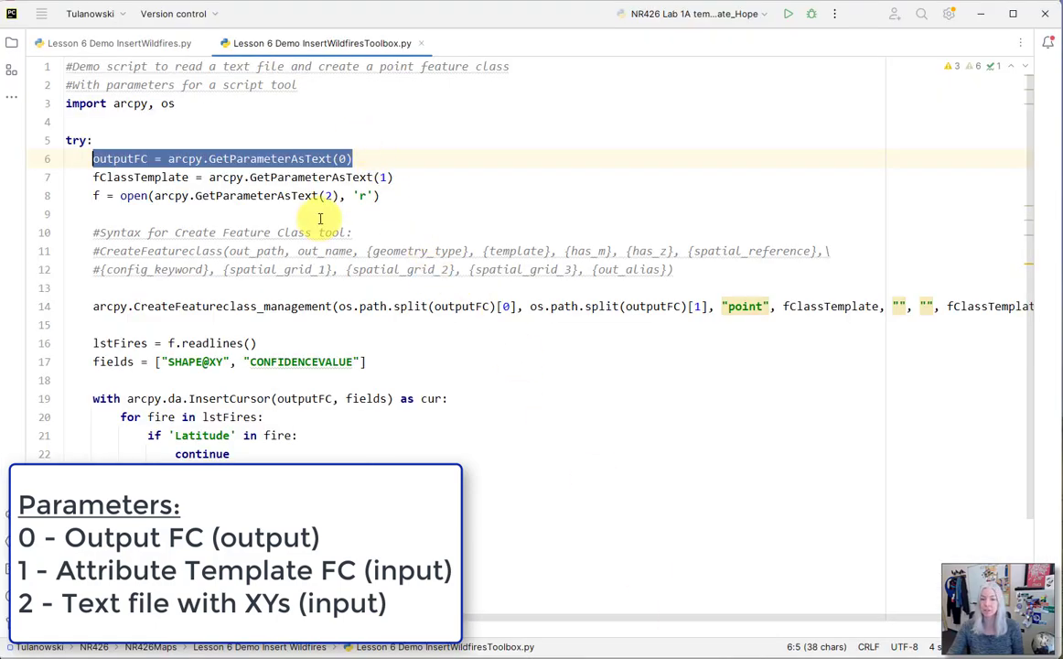
click(569, 657)
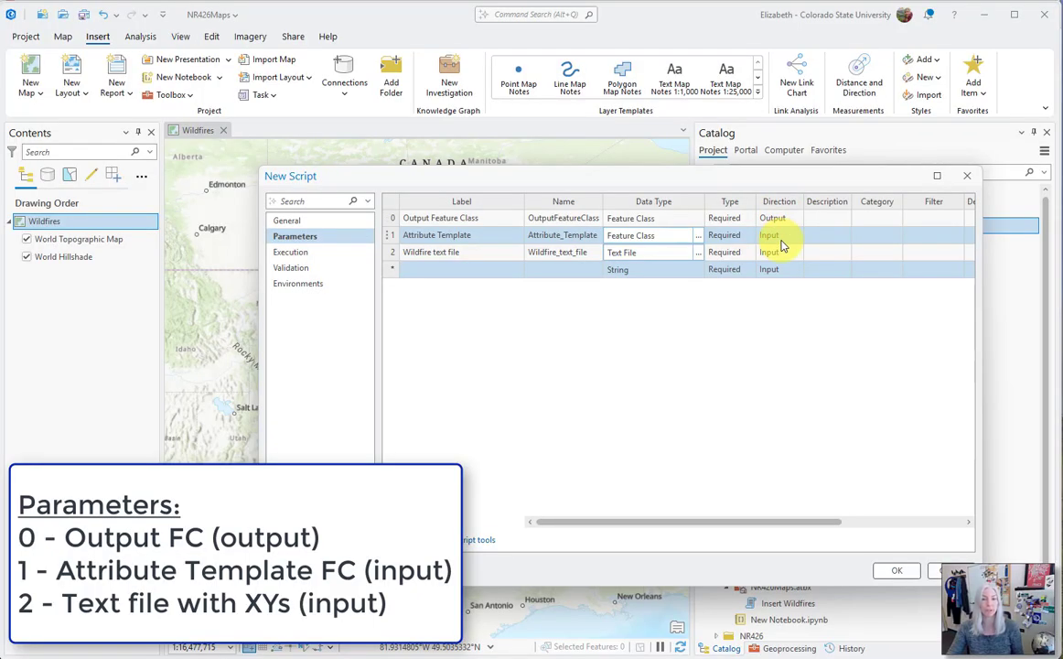
drag(828, 522, 804, 523)
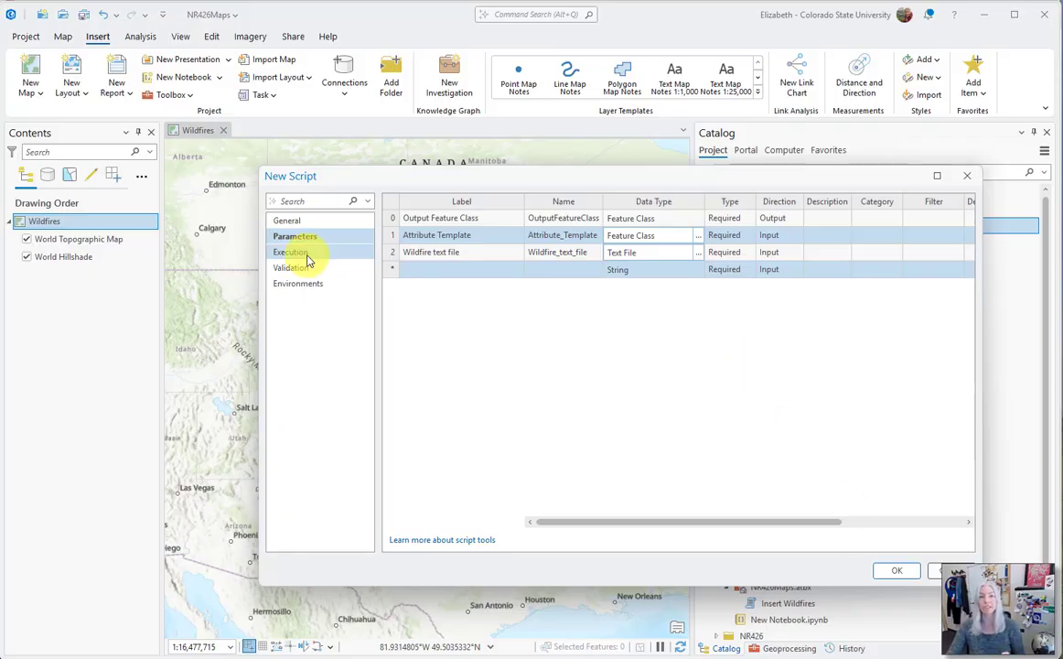
Recheck the new script tool's general, parameter and execution settings and create the tool
click(302, 223)
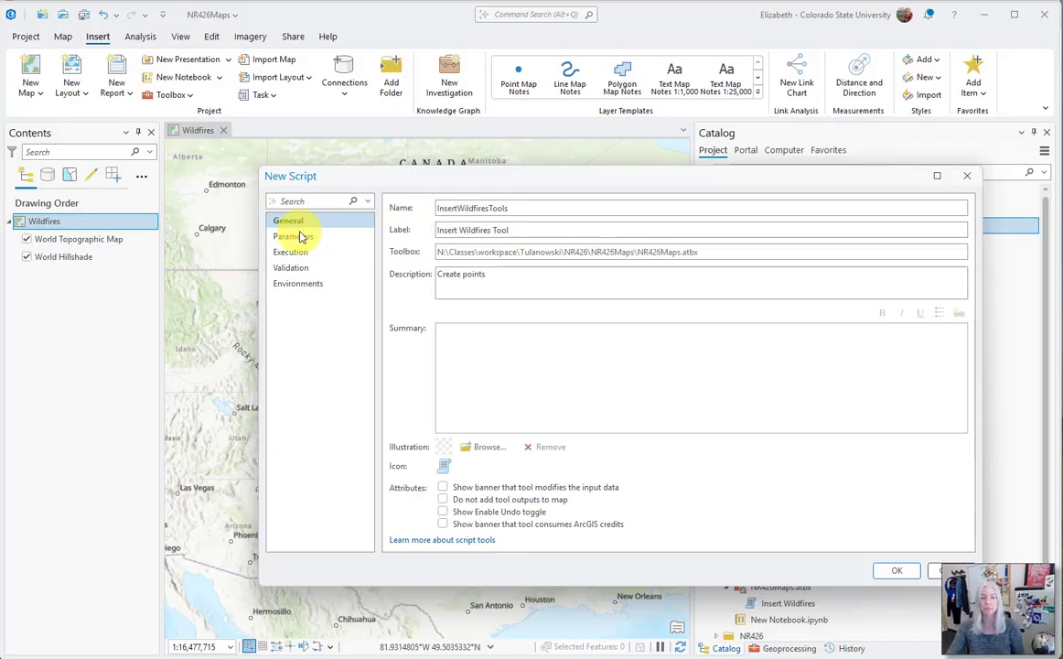
click(297, 237)
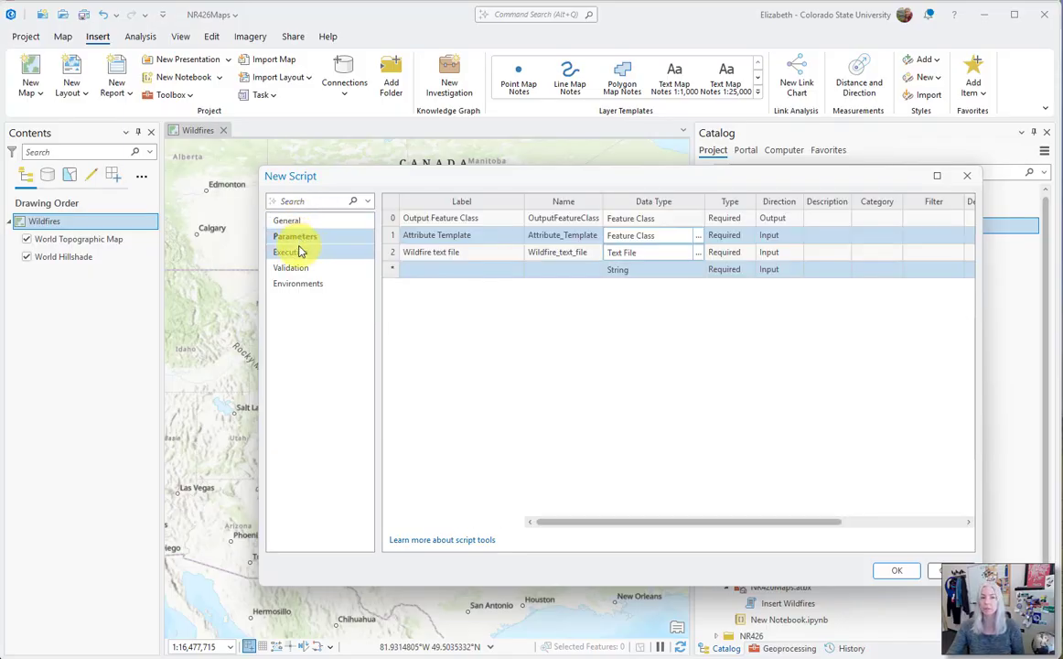
click(293, 251)
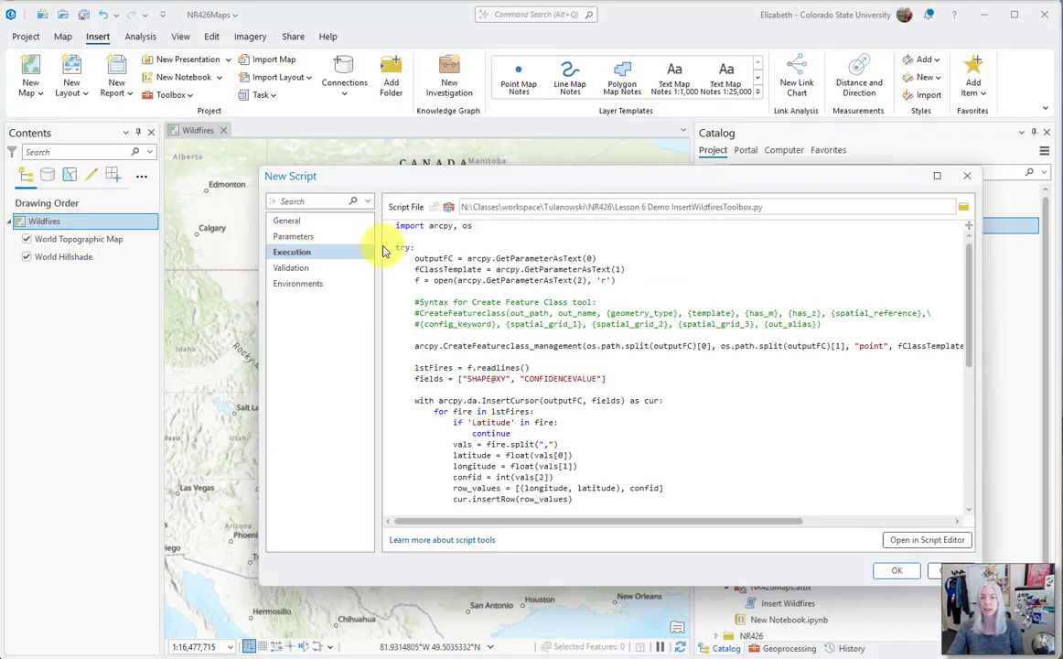
click(895, 574)
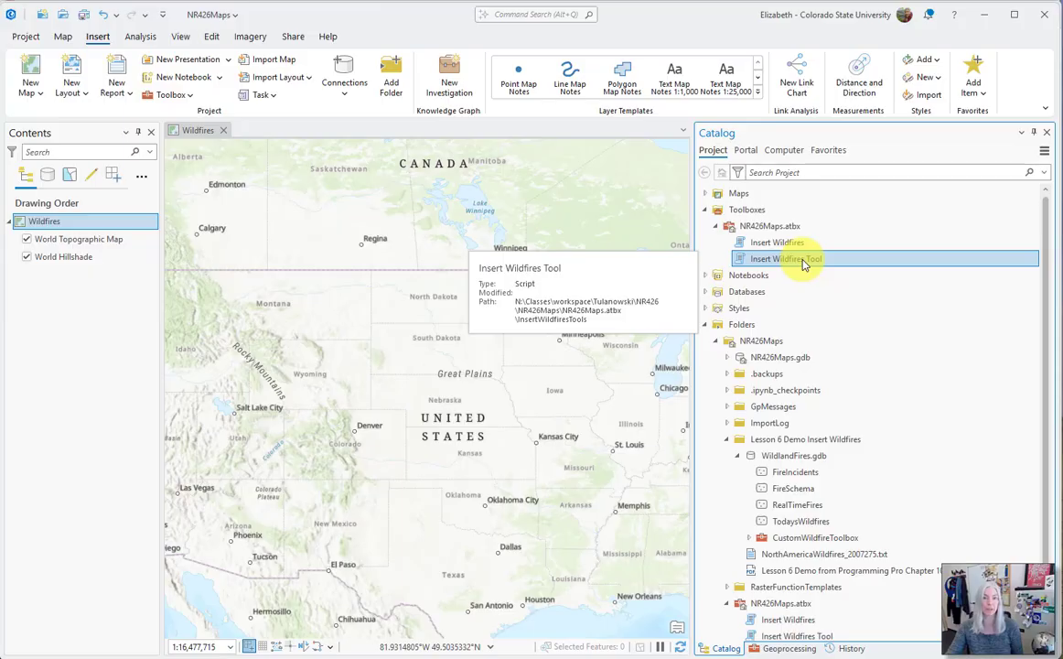
Review the parameters in the properties of Insert Wildfires Tool and close them without changes
right_click(799, 263)
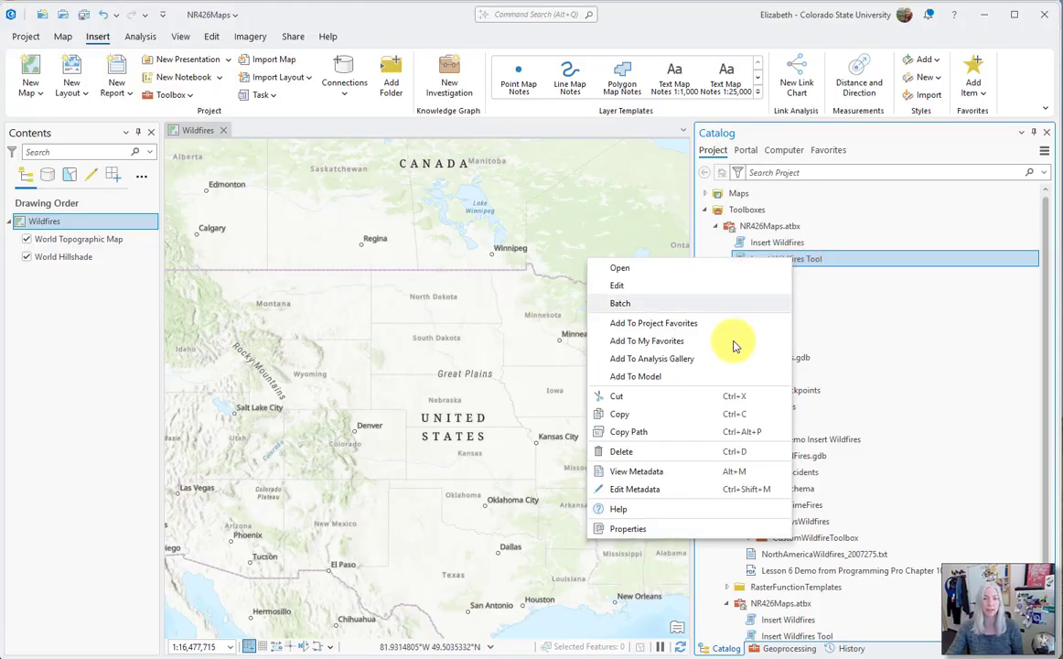
click(693, 534)
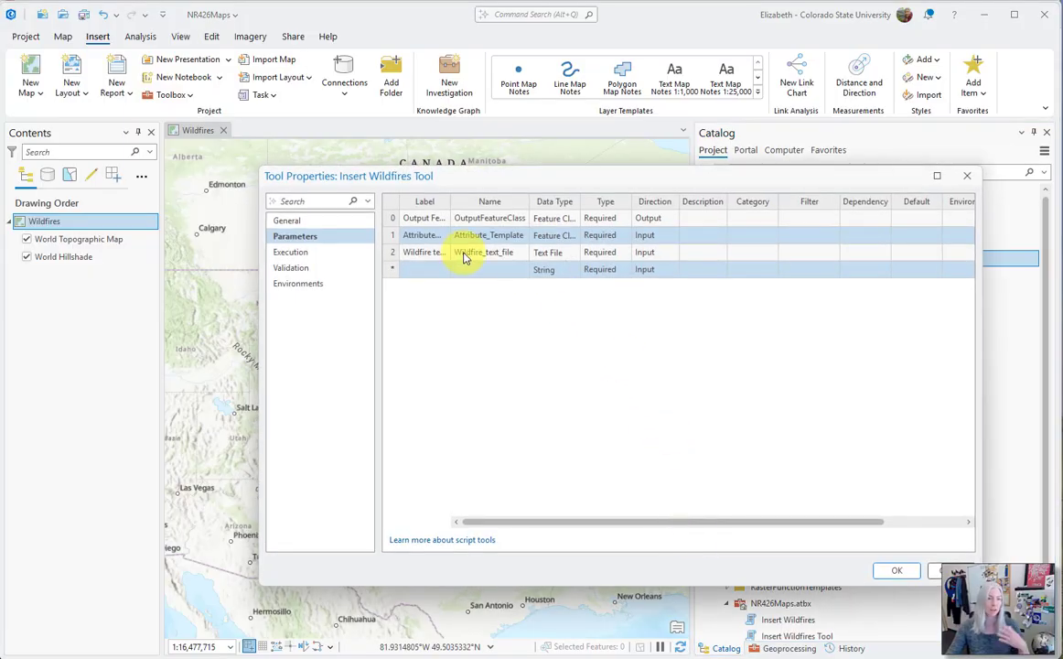
click(938, 570)
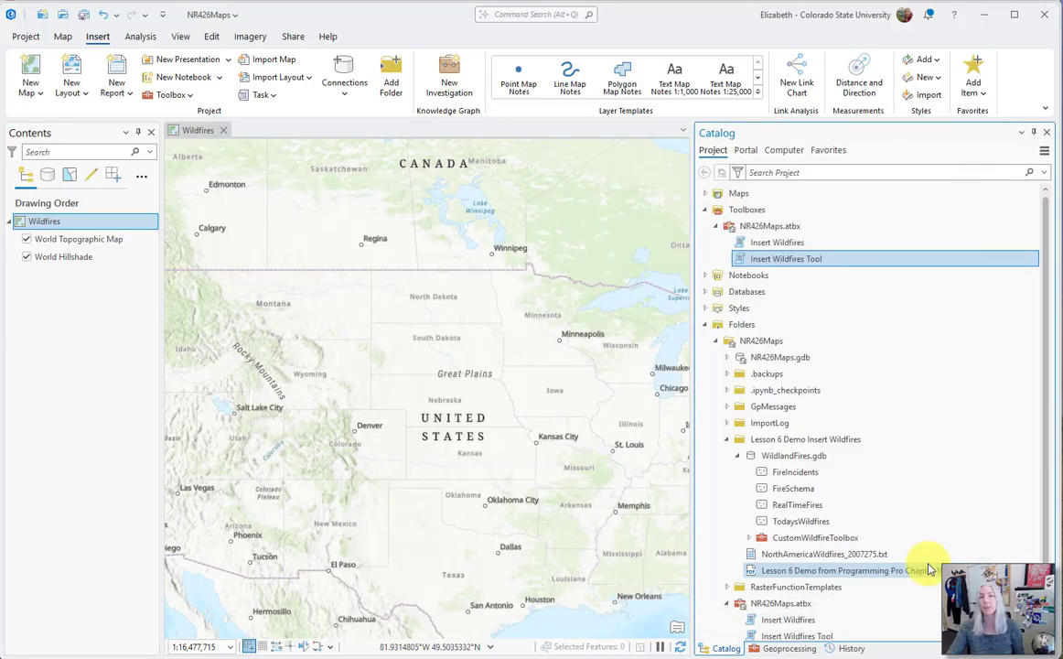
Run Insert Wildfires Tool with output feature class TestOutput, attribute template FireSchema and text file NorthAmericaWildfires_2007275.txt
double_click(782, 261)
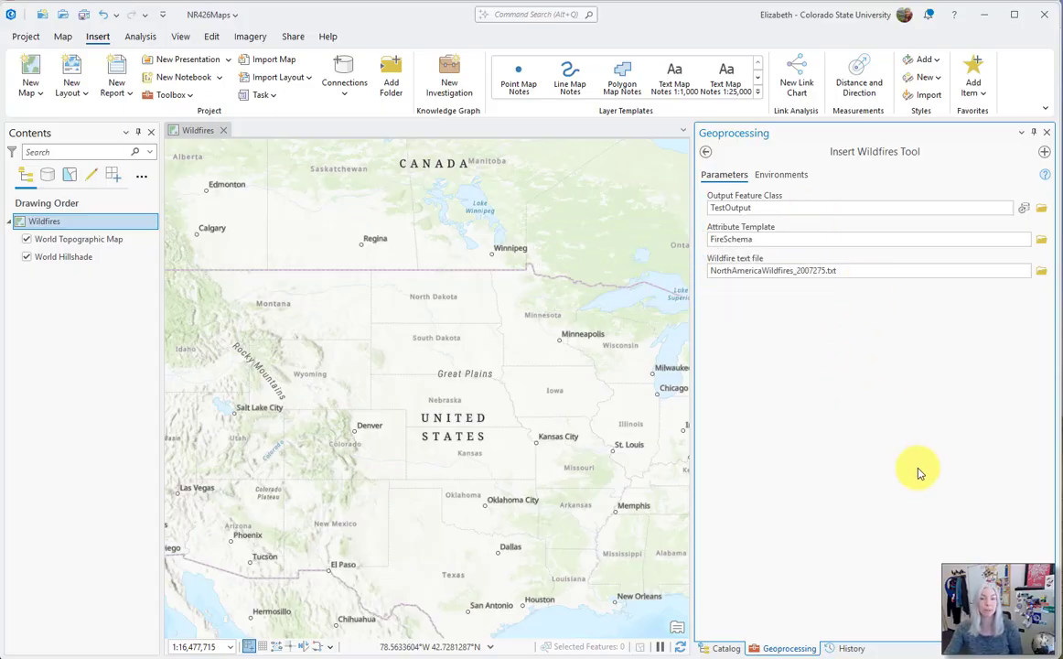
click(1018, 629)
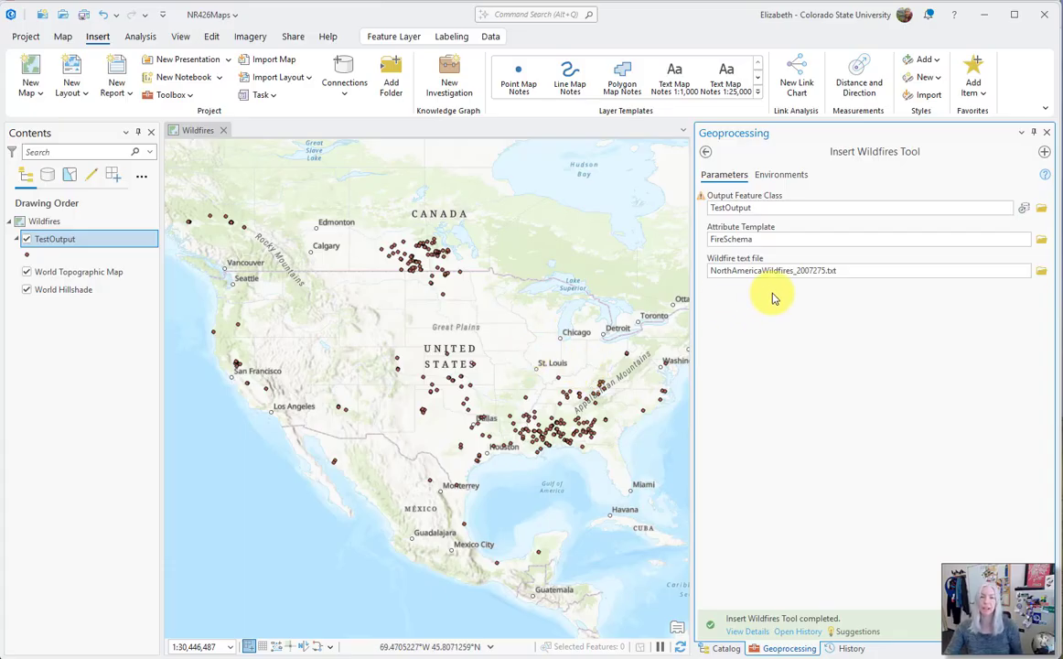
Check the full path of the wildfire text file and switch to the PowerPoint slide on setting the parameters
click(859, 268)
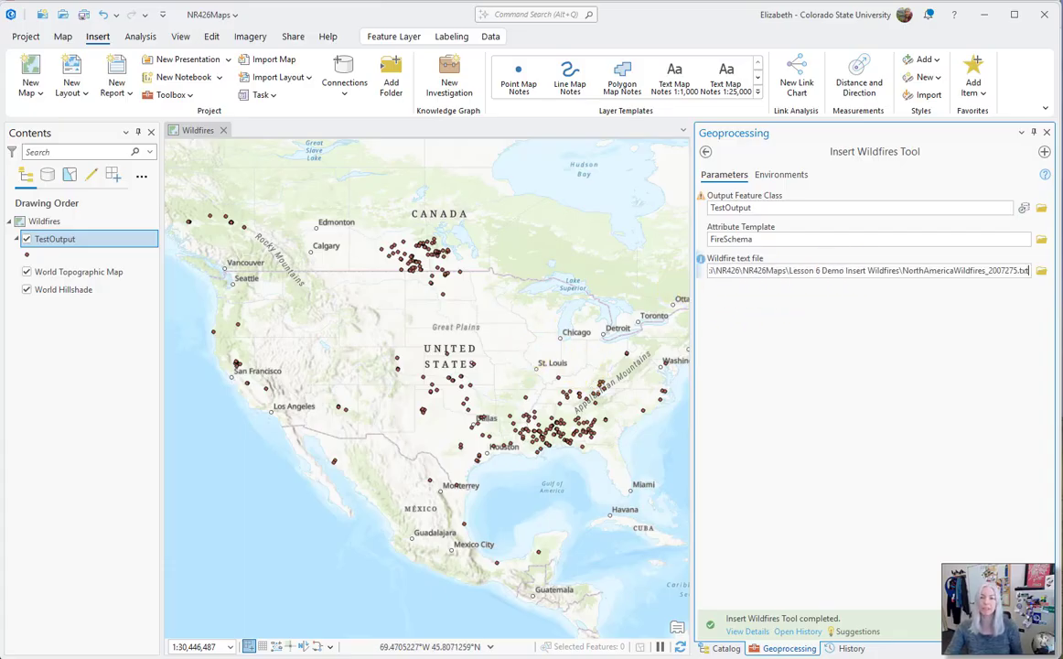
click(857, 322)
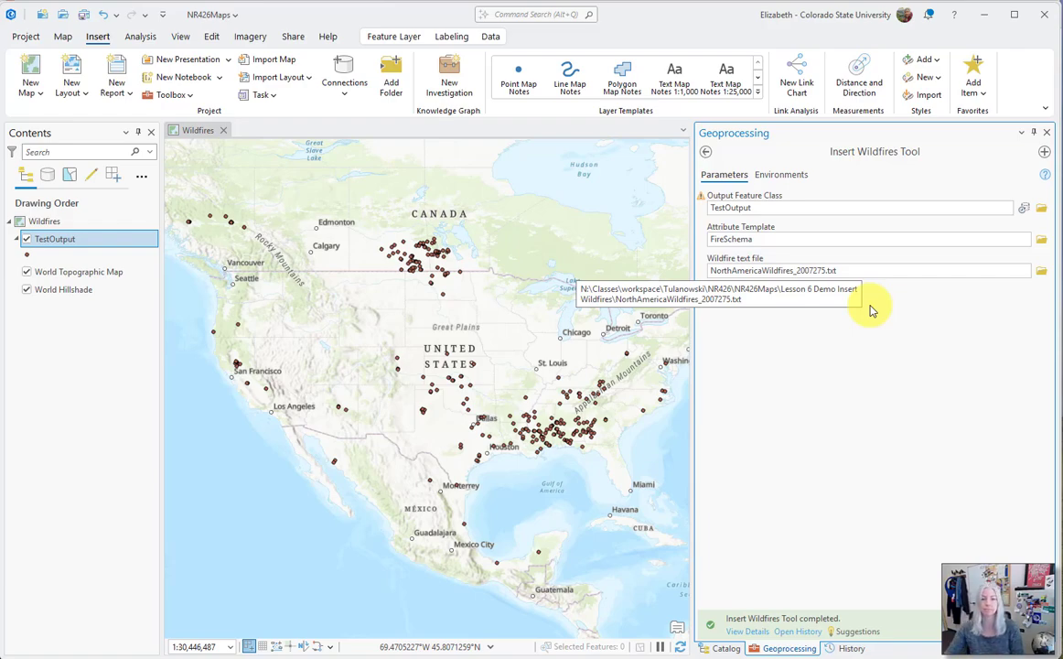
click(522, 644)
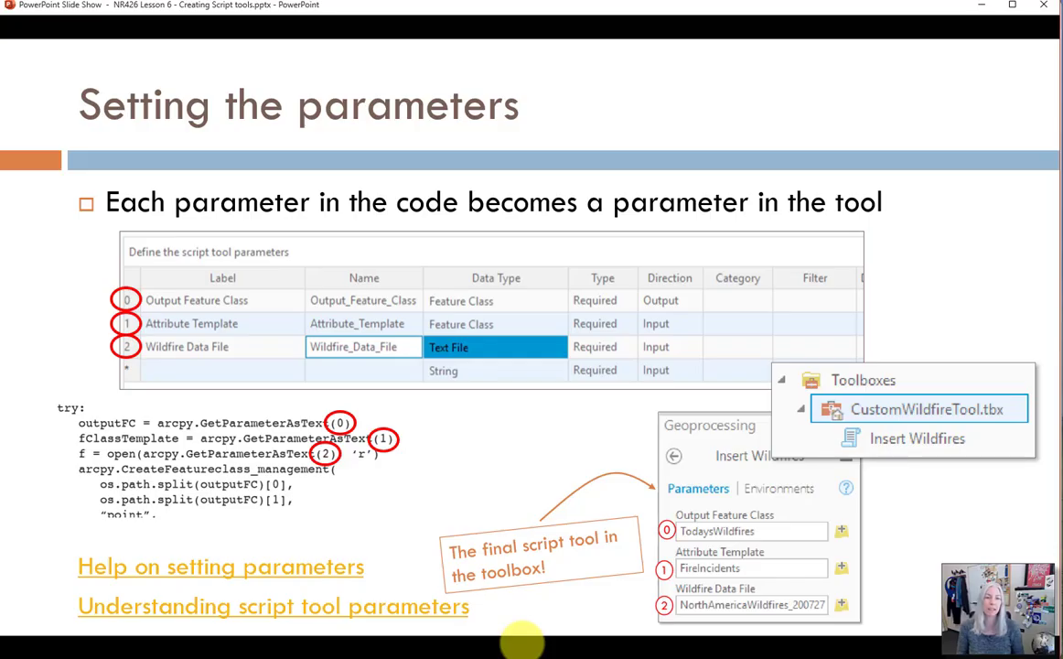